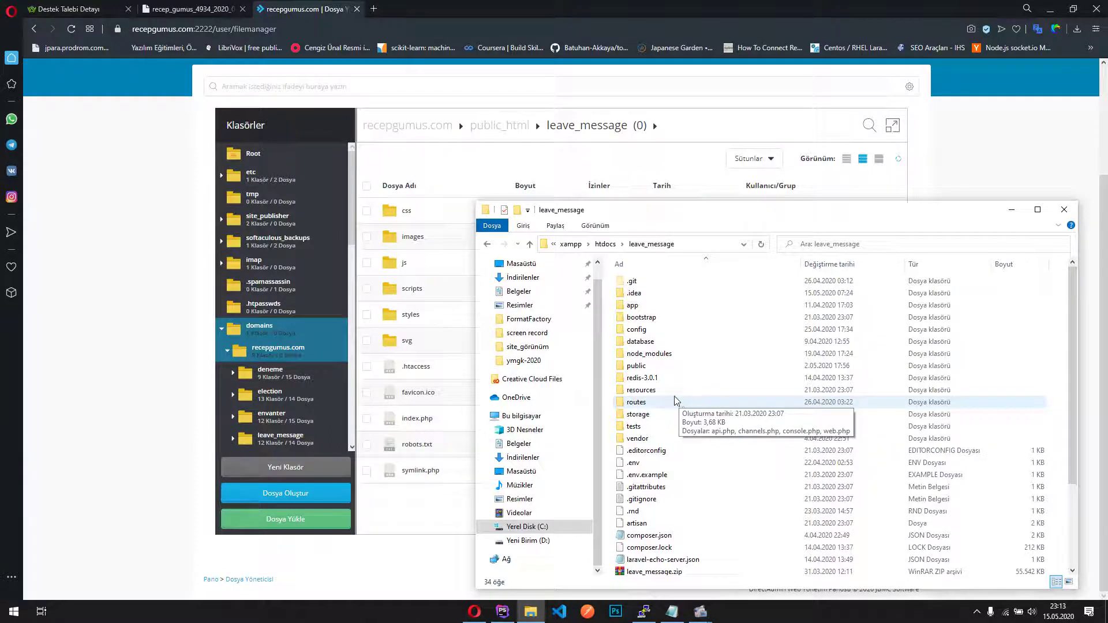
In the local leave_message folder, select everything except public, start a ZIP archive, then cancel it
{"action": "left_click", "coordinate": [705, 356]}
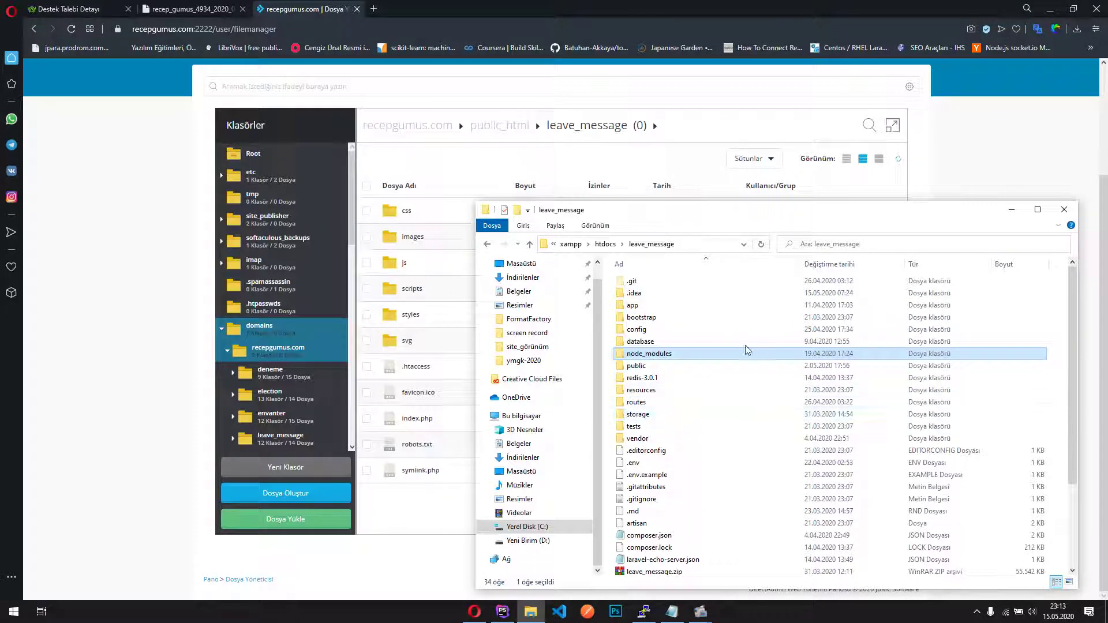
{"action": "left_click_drag", "start_coordinate": [830, 205], "coordinate": [561, 130]}
{"action": "left_click", "coordinate": [524, 330]}
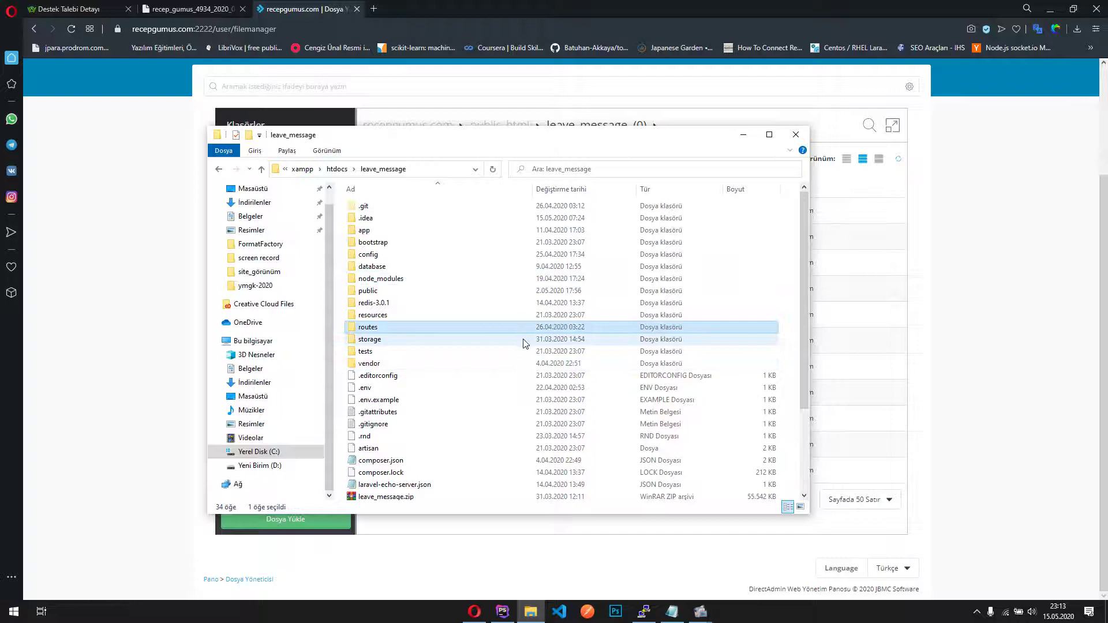
{"action": "key", "text": "ctrl+a"}
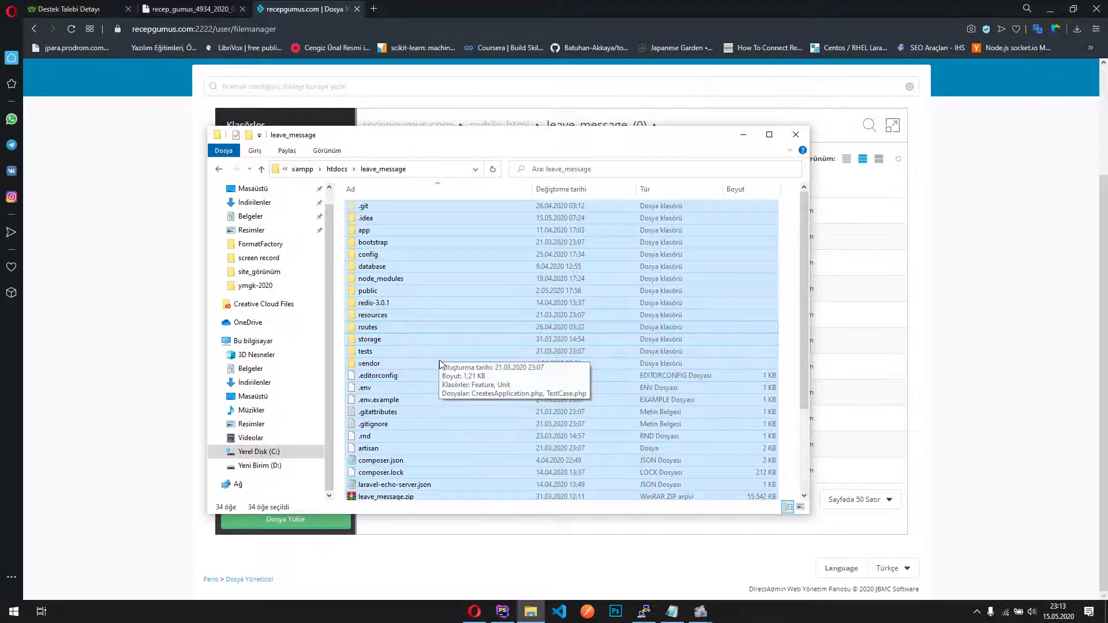
{"action": "left_click", "coordinate": [370, 291], "text": "ctrl"}
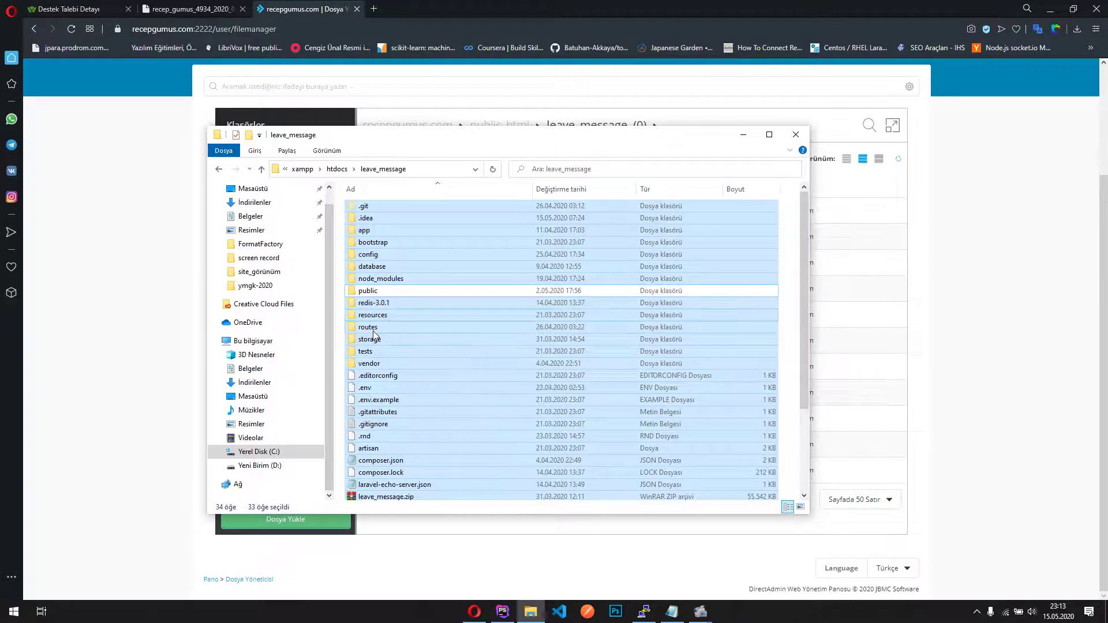
{"action": "right_click", "coordinate": [373, 302]}
{"action": "left_click", "coordinate": [411, 347]}
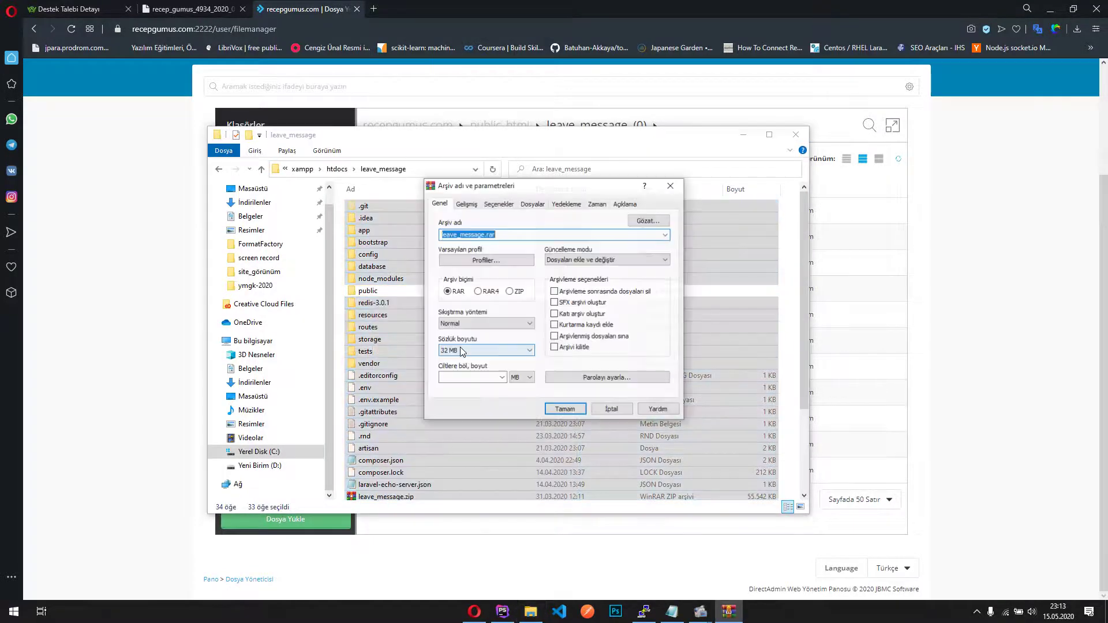
{"action": "left_click", "coordinate": [509, 292]}
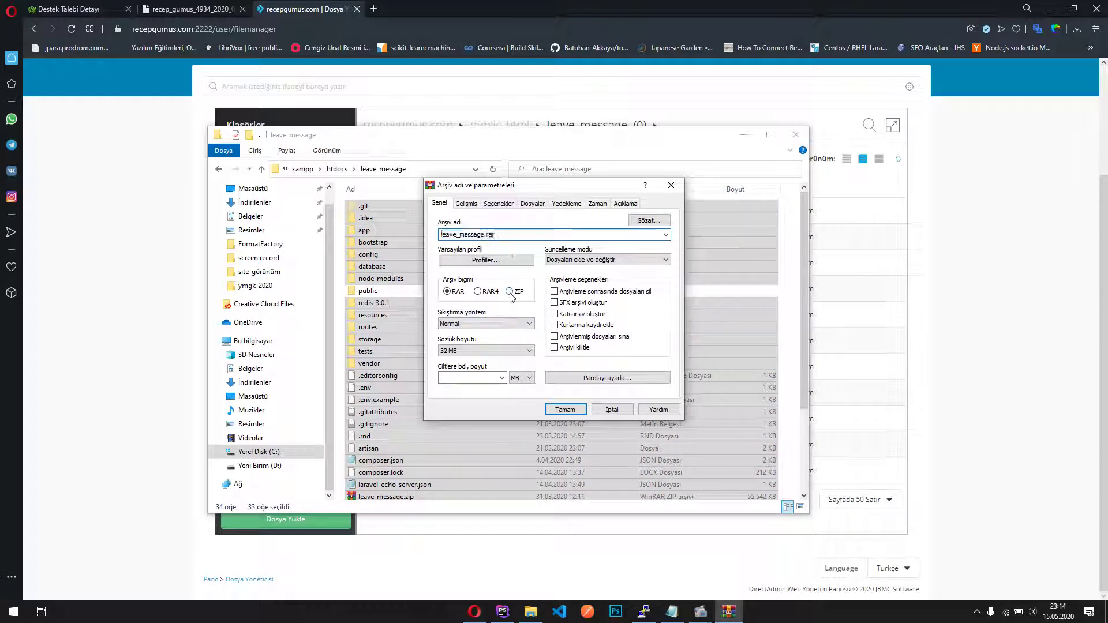
{"action": "left_click", "coordinate": [610, 410]}
Select composer.json and the existing leave_message.zip archive in the local project folder
{"action": "left_click", "coordinate": [560, 460]}
{"action": "scroll", "coordinate": [443, 456], "scroll_direction": "down", "scroll_amount": 2}
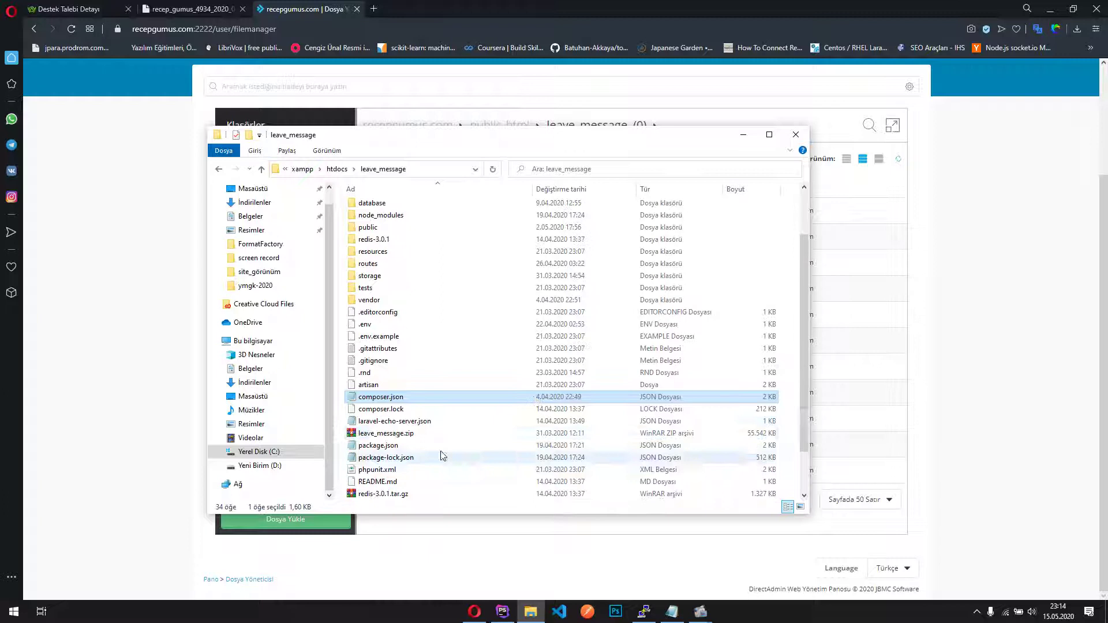
{"action": "left_click", "coordinate": [439, 434]}
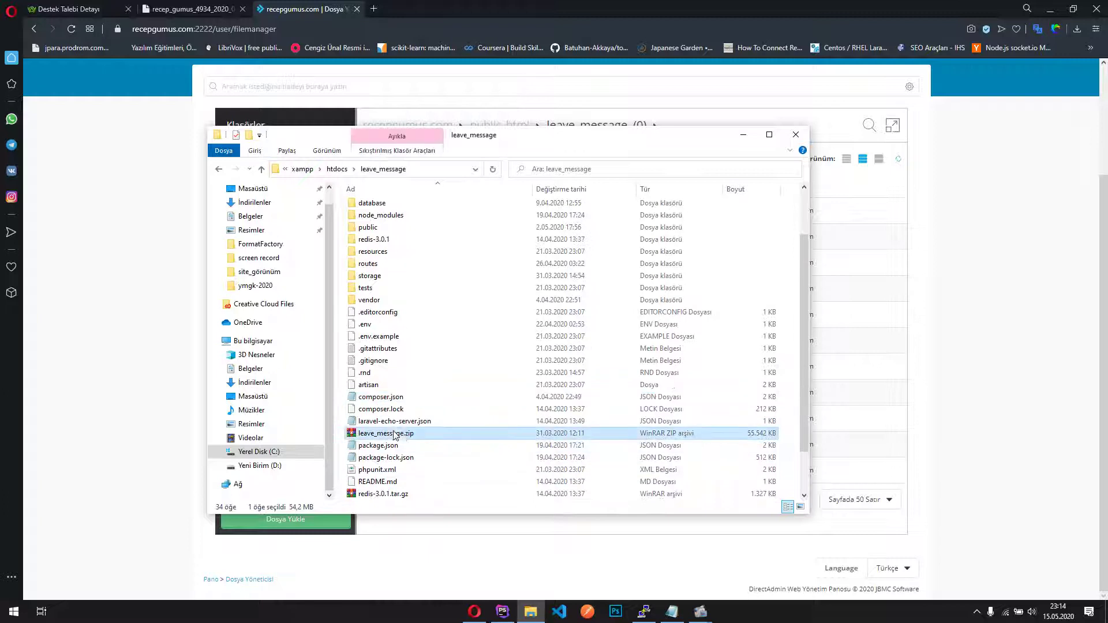
{"action": "left_click", "coordinate": [962, 430]}
{"action": "key", "text": "alt+Tab"}
In DirectAdmin's folder tree, collapse public_html and re-expand the recepgumus.com domain folder
{"action": "left_click", "coordinate": [160, 212]}
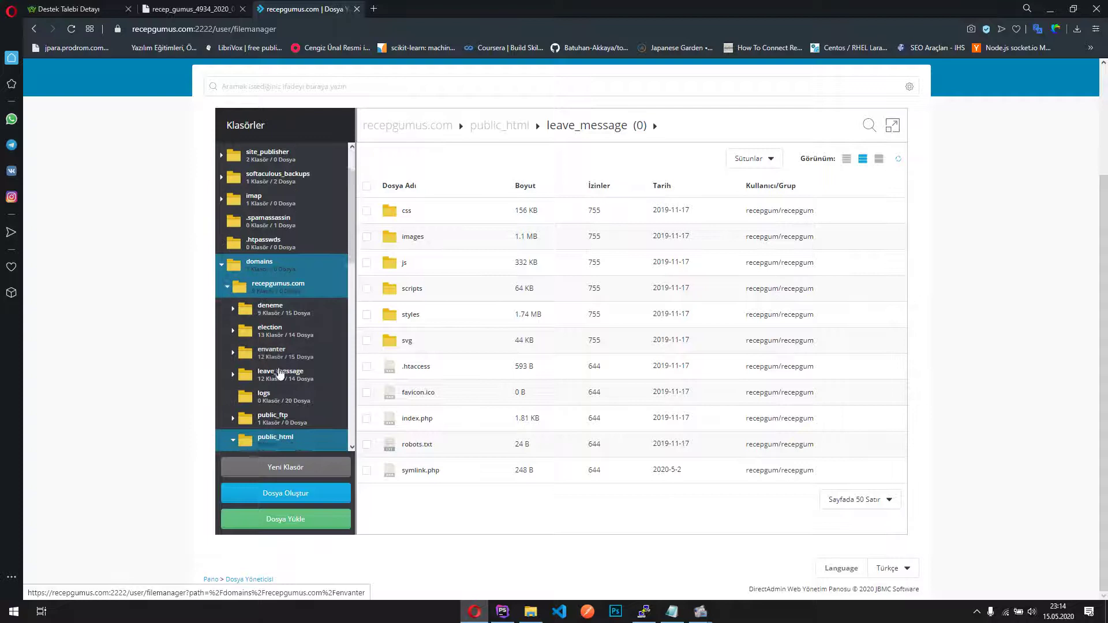
{"action": "scroll", "coordinate": [279, 372], "scroll_direction": "down", "scroll_amount": 2}
{"action": "left_click", "coordinate": [234, 333]}
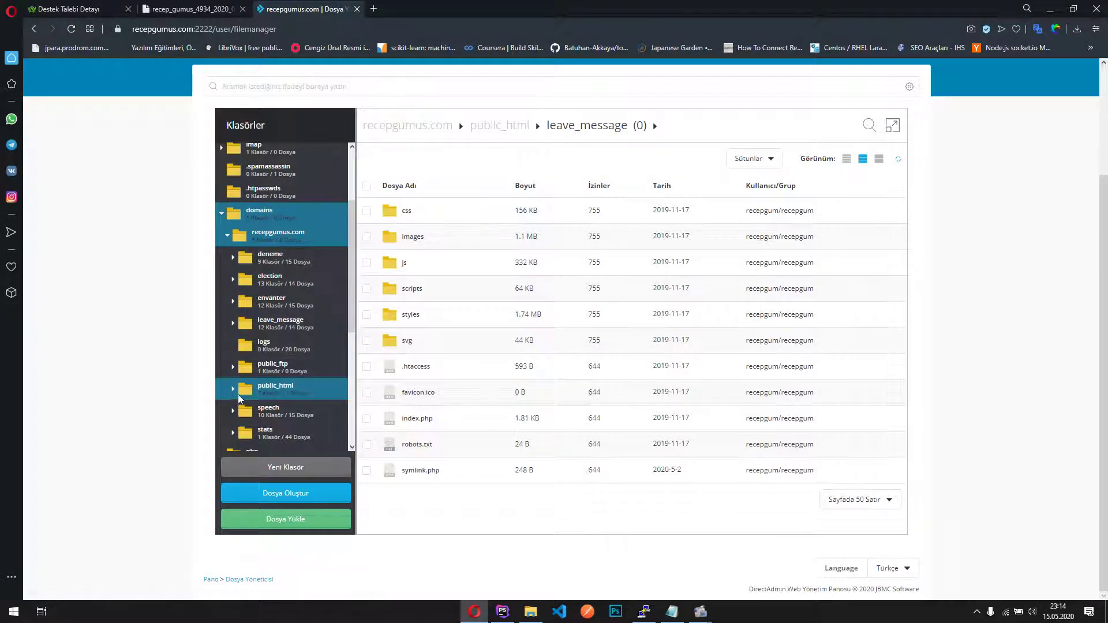
{"action": "left_click", "coordinate": [228, 236]}
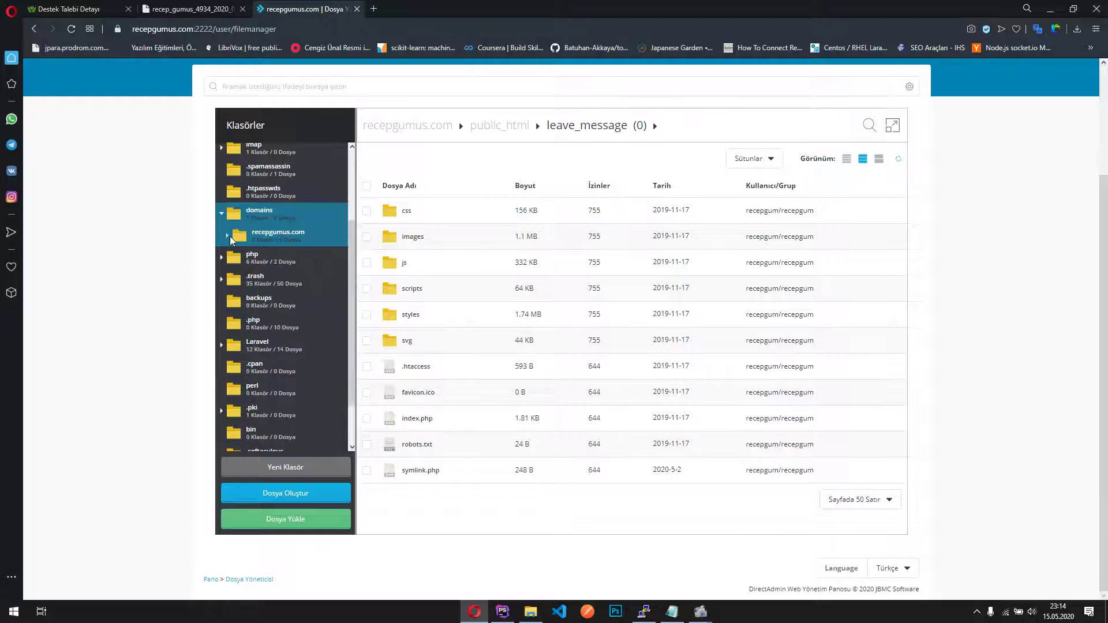
{"action": "left_click", "coordinate": [229, 235]}
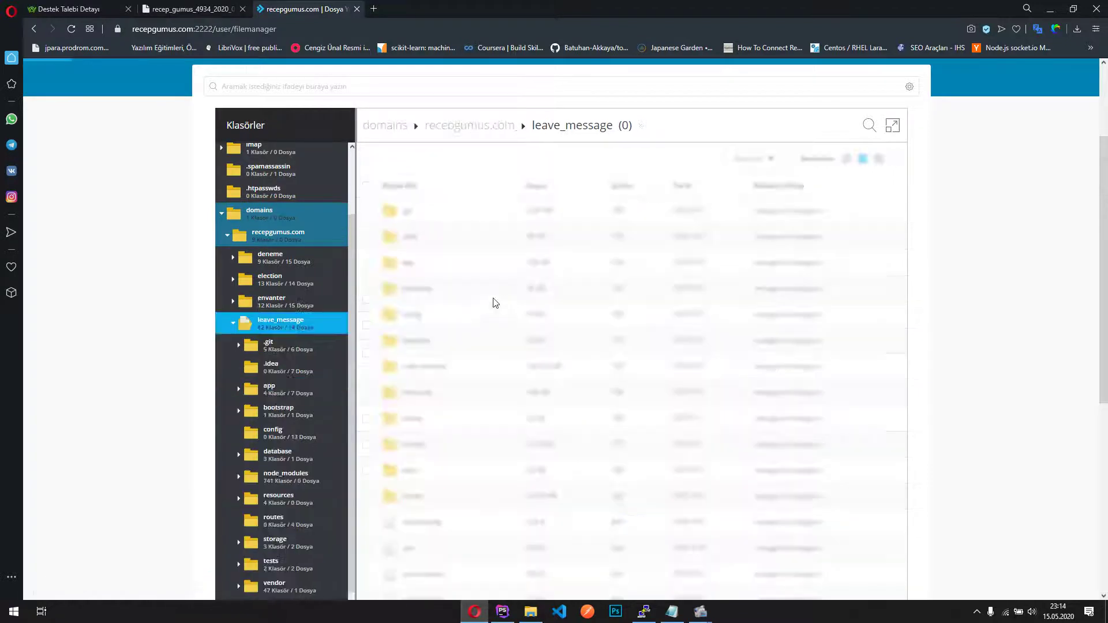
Scroll the server's leave_message files, collapse leave_message in the tree, and bring up the .env file's actions
{"action": "left_click", "coordinate": [530, 611]}
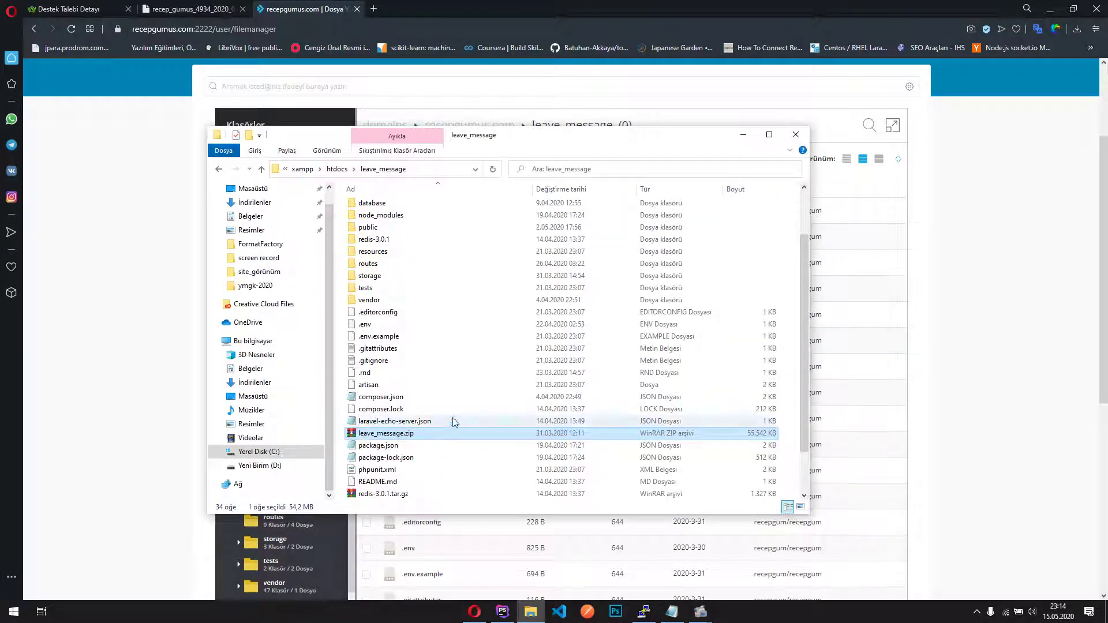
{"action": "left_click", "coordinate": [876, 321]}
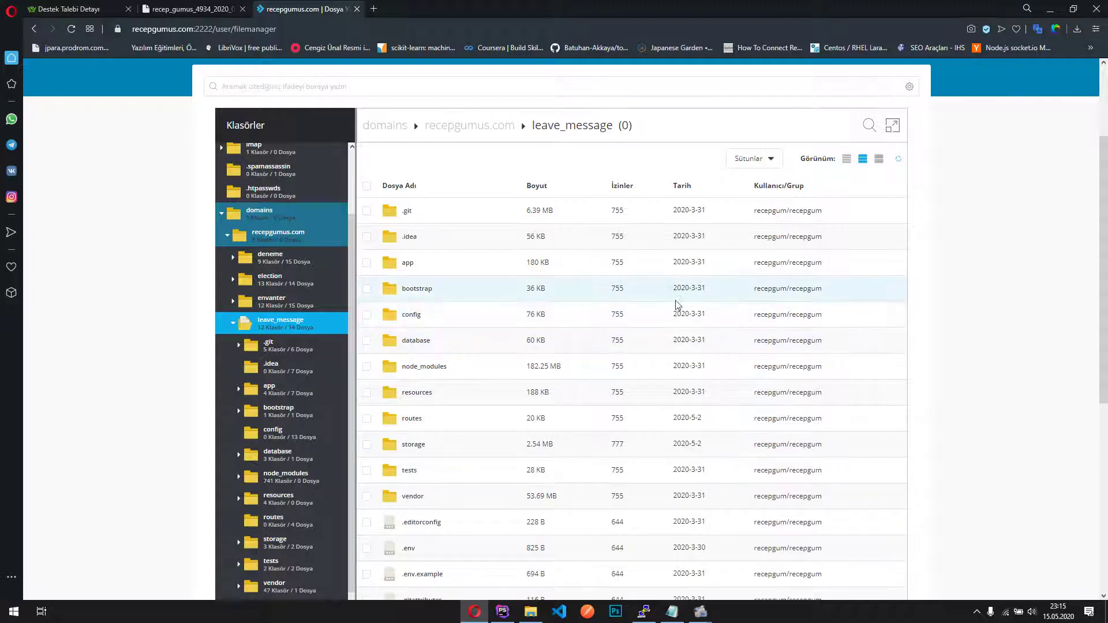
{"action": "scroll", "coordinate": [693, 335], "scroll_direction": "down", "scroll_amount": 4}
{"action": "scroll", "coordinate": [704, 344], "scroll_direction": "up", "scroll_amount": 6}
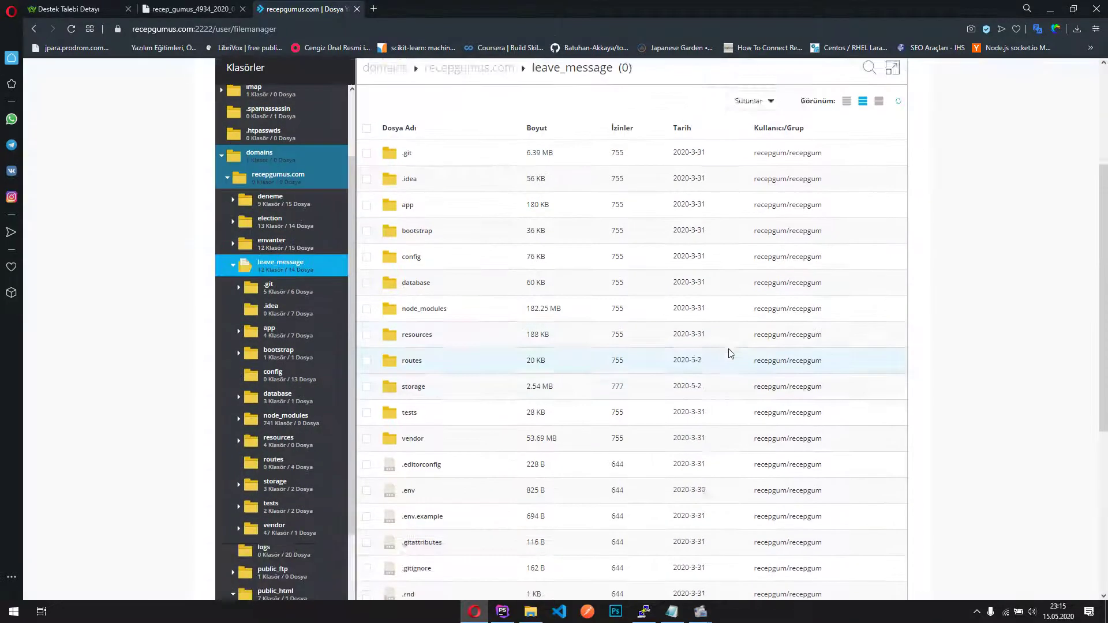
{"action": "scroll", "coordinate": [941, 368], "scroll_direction": "down", "scroll_amount": 3}
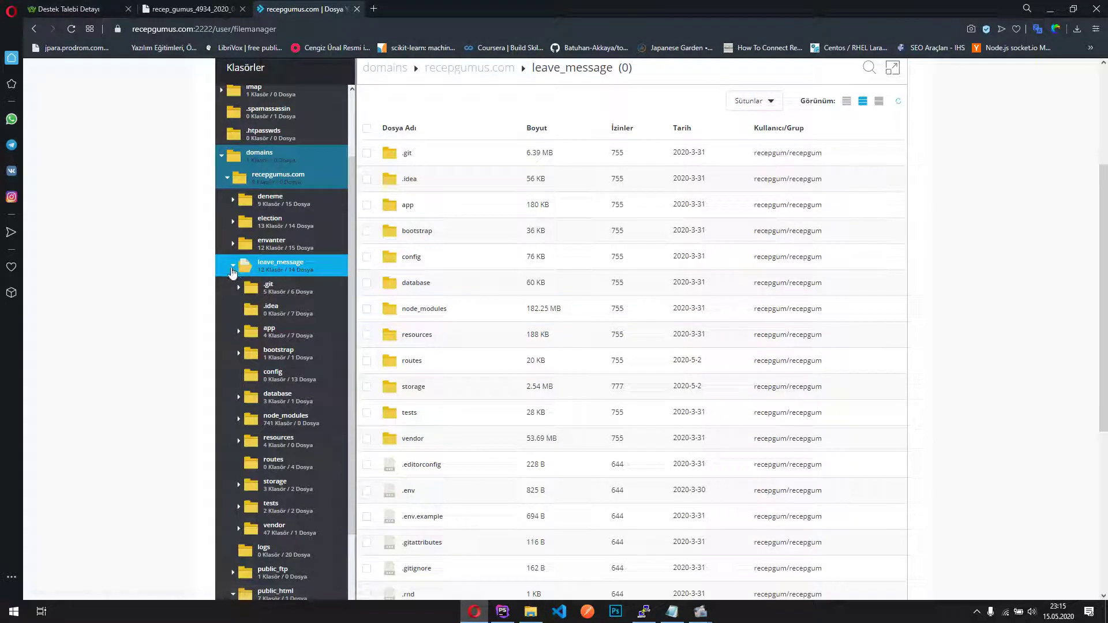
{"action": "left_click", "coordinate": [232, 268]}
{"action": "scroll", "coordinate": [269, 282], "scroll_direction": "up", "scroll_amount": 2}
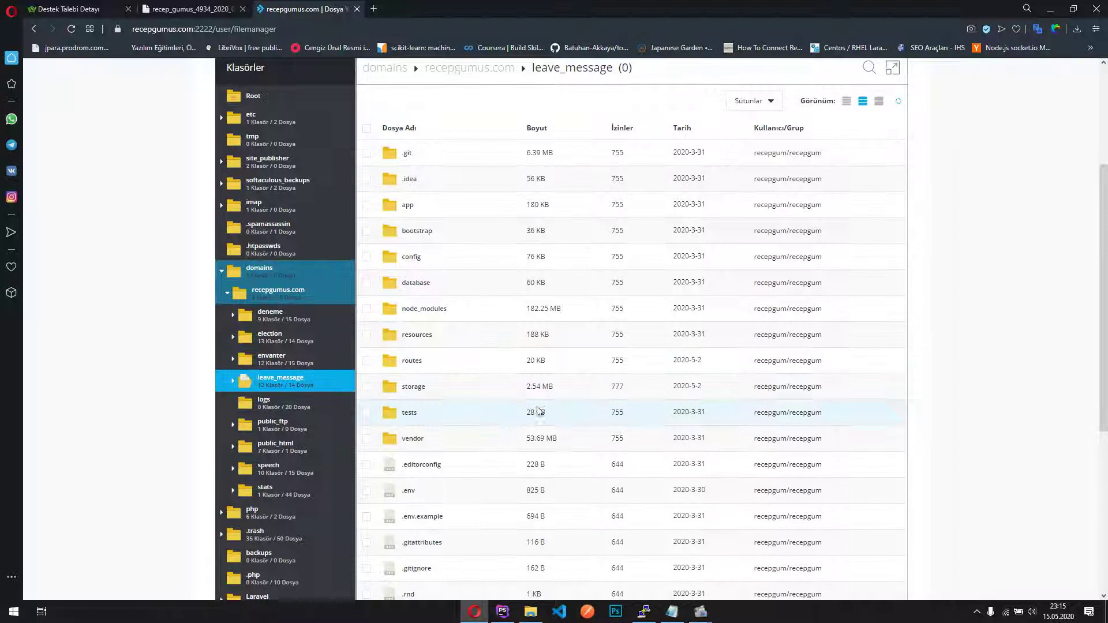
{"action": "scroll", "coordinate": [419, 440], "scroll_direction": "down", "scroll_amount": 1}
{"action": "right_click", "coordinate": [418, 440]}
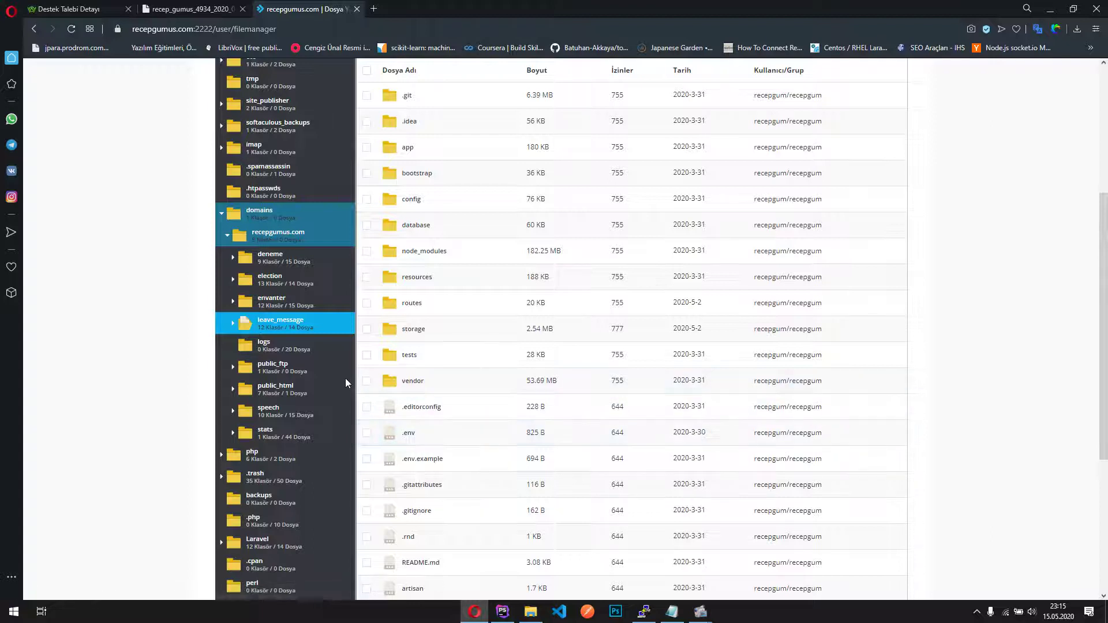
Expand public_html in the tree and open its leave_message subfolder
{"action": "left_click", "coordinate": [234, 389]}
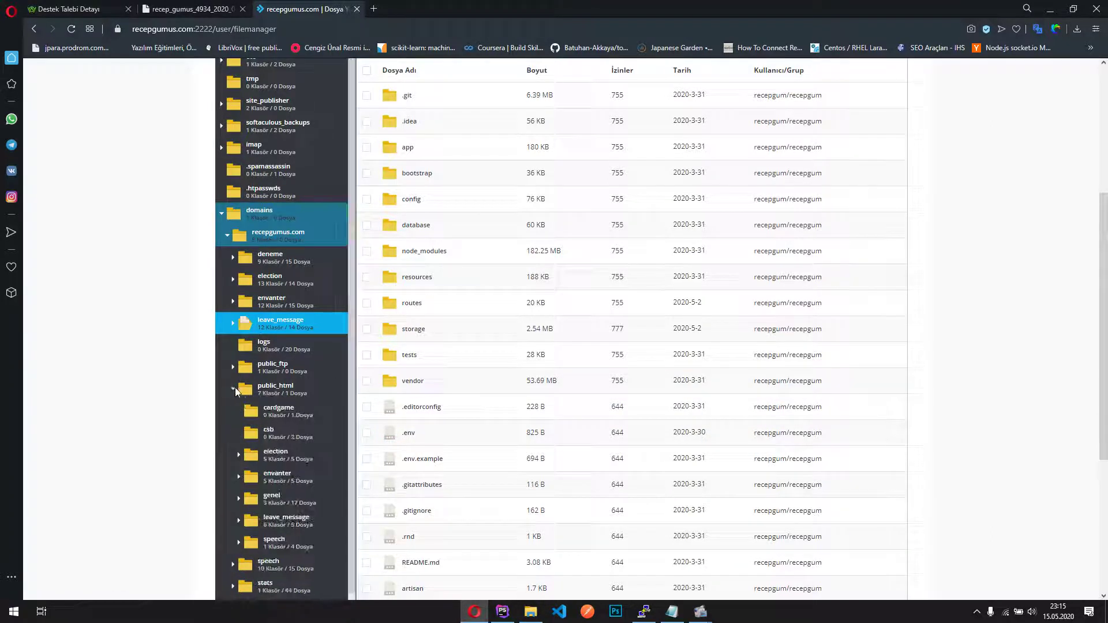
{"action": "left_click", "coordinate": [260, 386]}
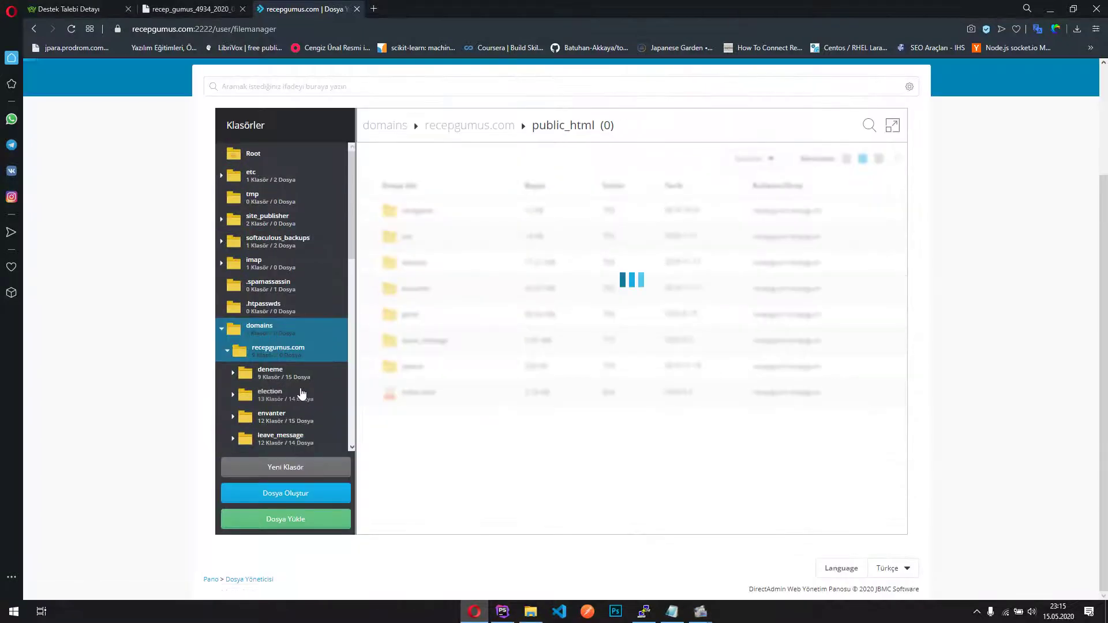
{"action": "right_click", "coordinate": [454, 342]}
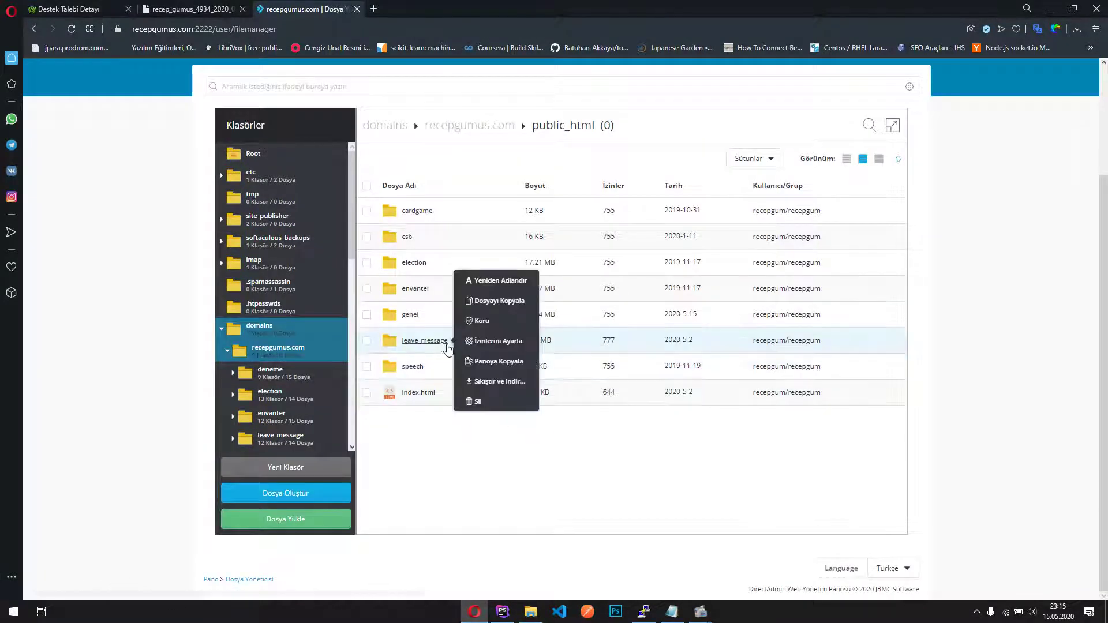
{"action": "key", "text": "Escape"}
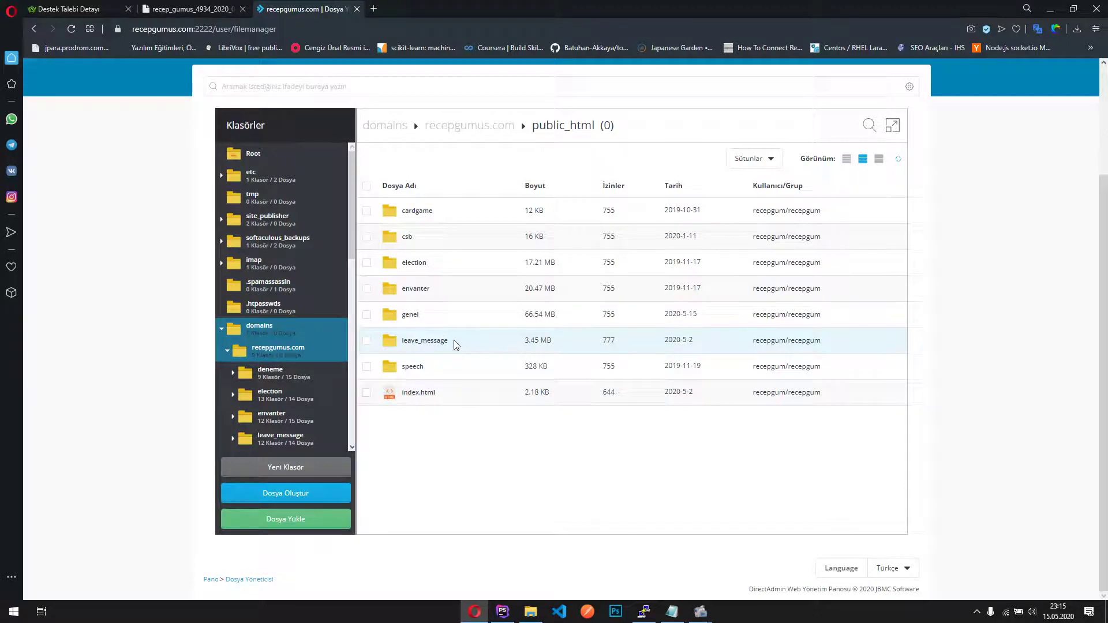
{"action": "right_click", "coordinate": [454, 345]}
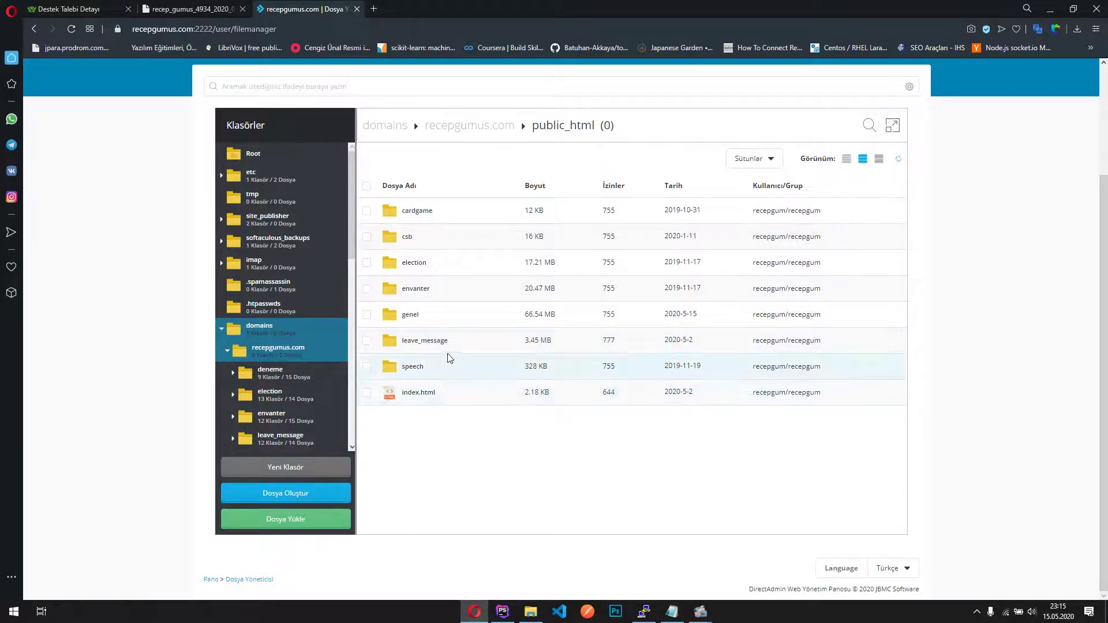
{"action": "right_click", "coordinate": [438, 348]}
{"action": "left_click", "coordinate": [436, 347]}
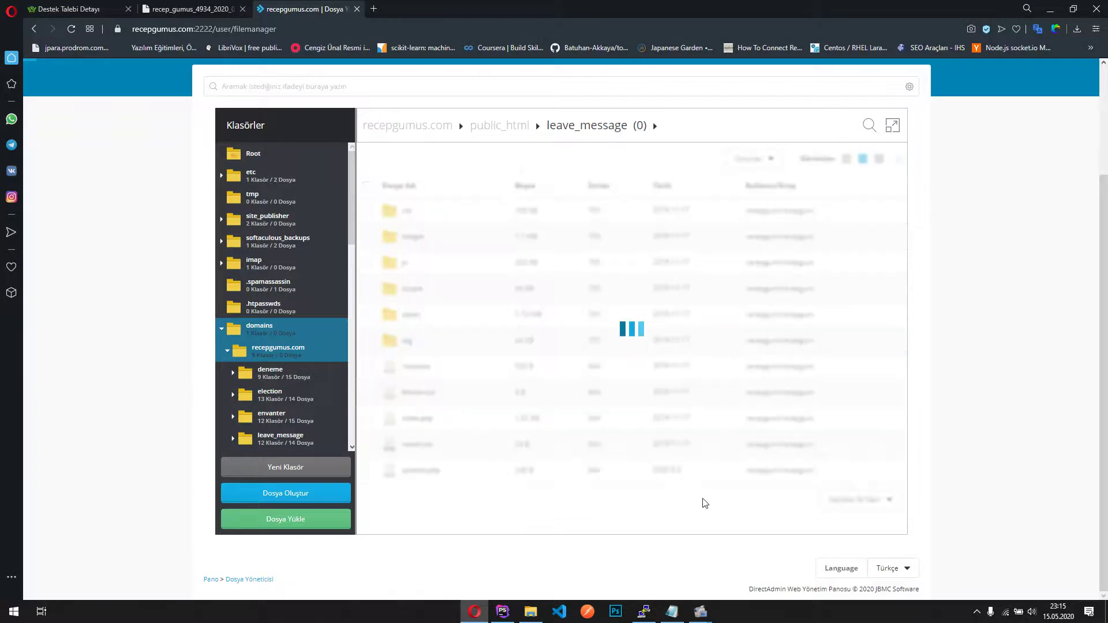
{"action": "key", "text": "alt+Tab"}
Open the local public folder, select its 13 items, start a ZIP archive, then cancel it
{"action": "scroll", "coordinate": [393, 279], "scroll_direction": "up", "scroll_amount": 3}
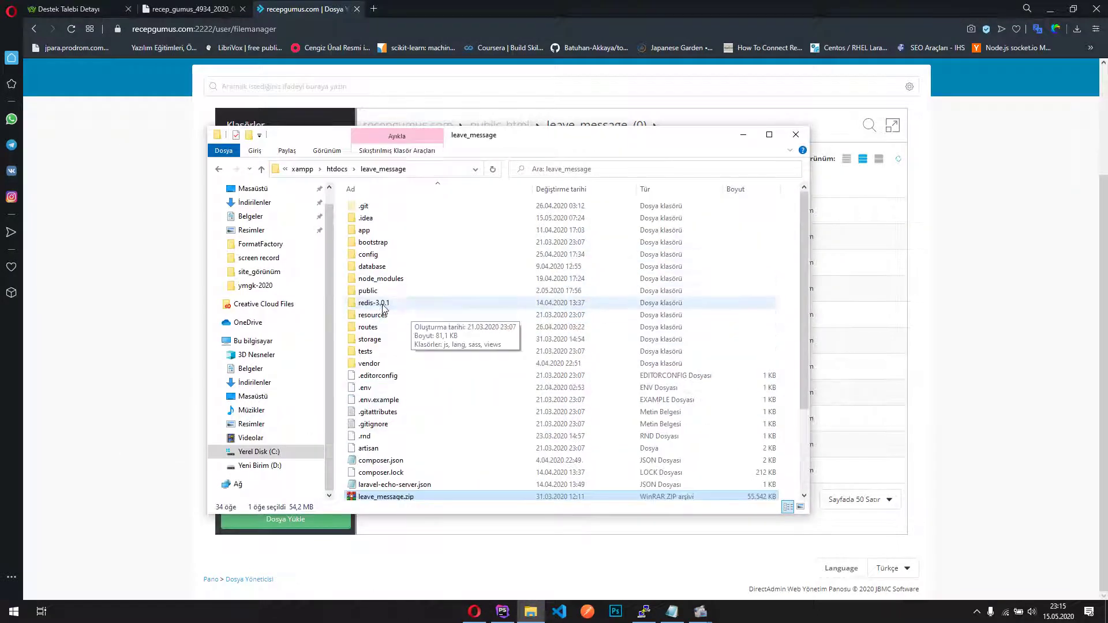
{"action": "double_click", "coordinate": [384, 299]}
{"action": "left_click_drag", "start_coordinate": [445, 421], "coordinate": [335, 189]}
{"action": "right_click", "coordinate": [377, 269]}
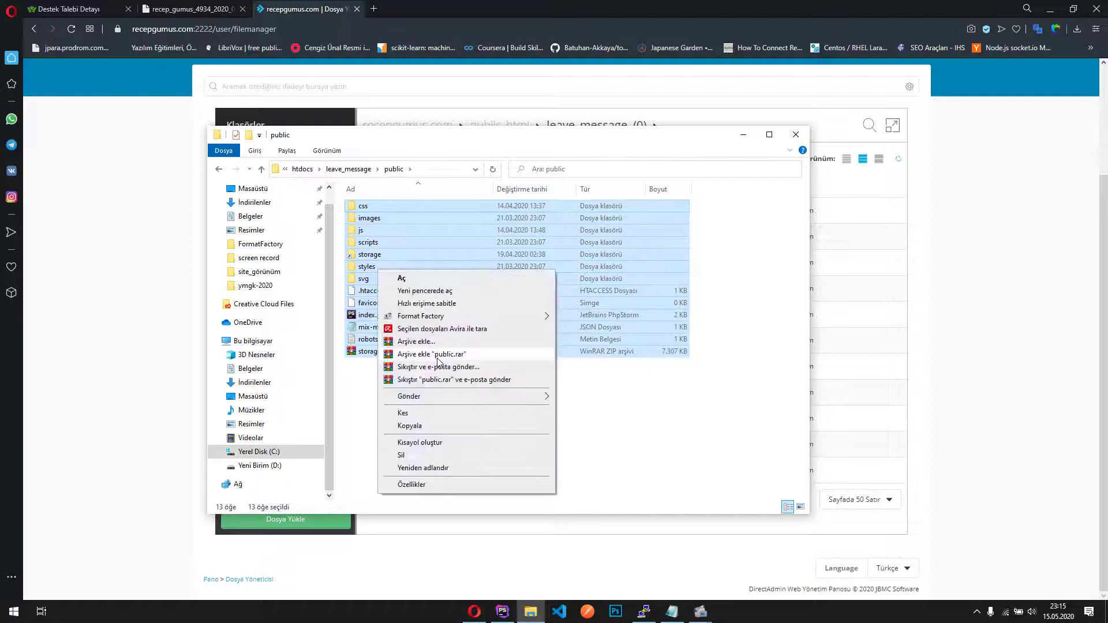
{"action": "left_click", "coordinate": [416, 342]}
{"action": "left_click", "coordinate": [509, 292]}
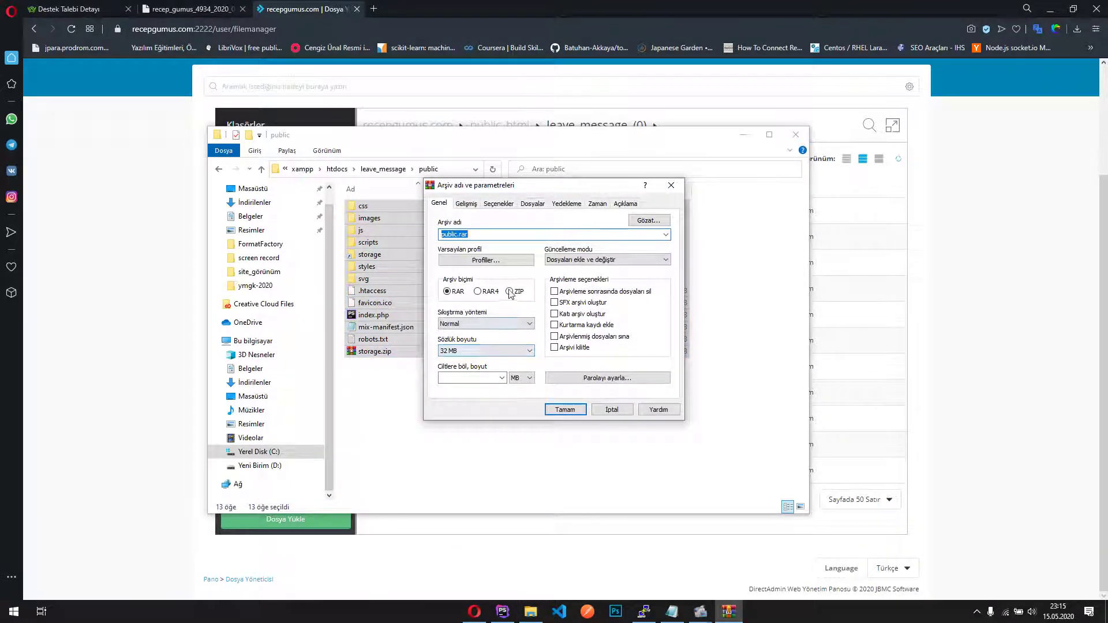
{"action": "left_click", "coordinate": [610, 409]}
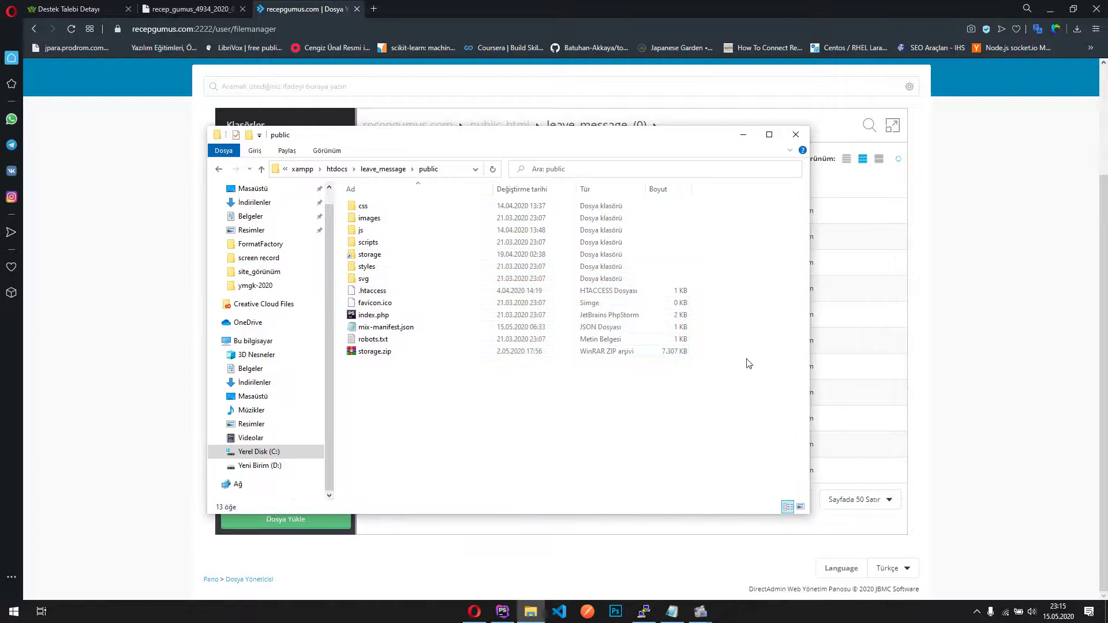
{"action": "left_click", "coordinate": [975, 314]}
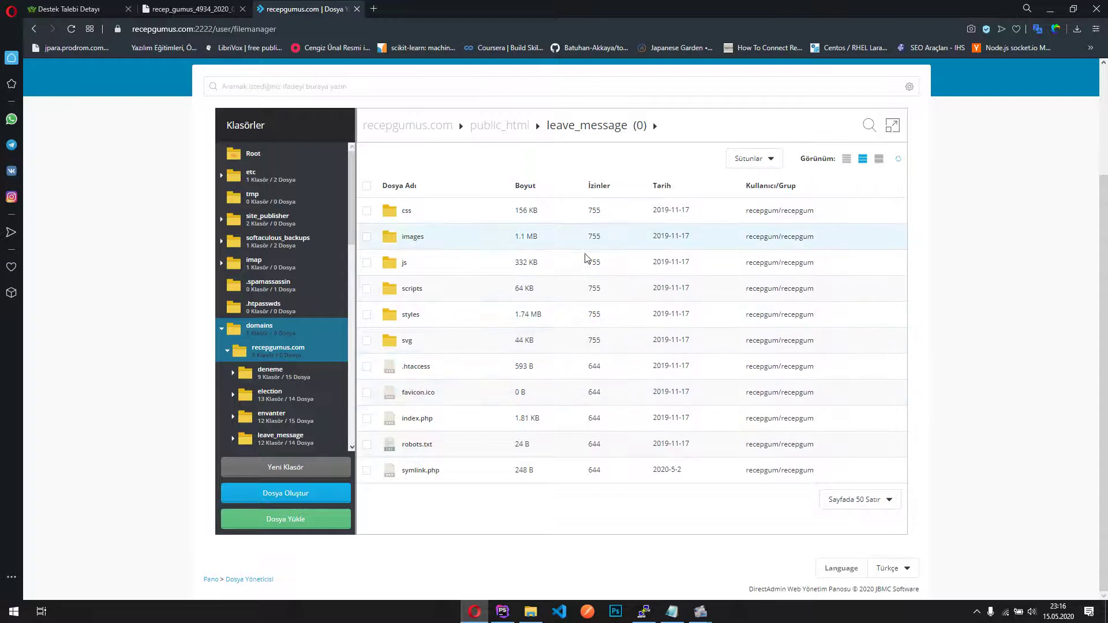
Scroll the public_html/leave_message listing past the svg folder and show the .htaccess file's actions menu
{"action": "right_click", "coordinate": [383, 342]}
{"action": "left_click", "coordinate": [626, 356]}
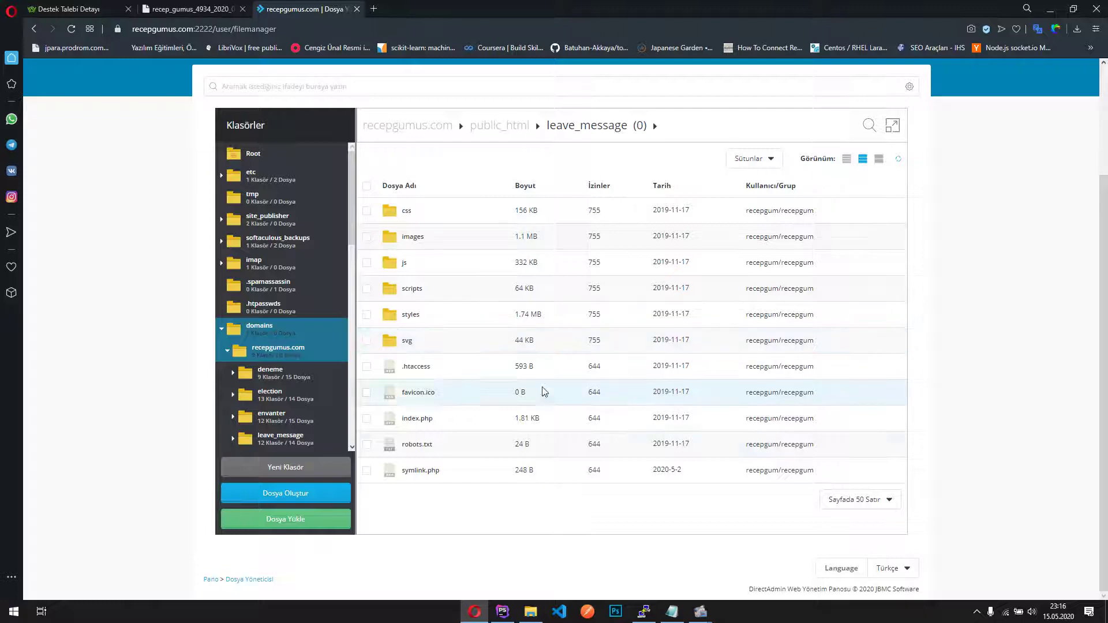
{"action": "right_click", "coordinate": [424, 446]}
{"action": "right_click", "coordinate": [425, 420]}
{"action": "right_click", "coordinate": [425, 370]}
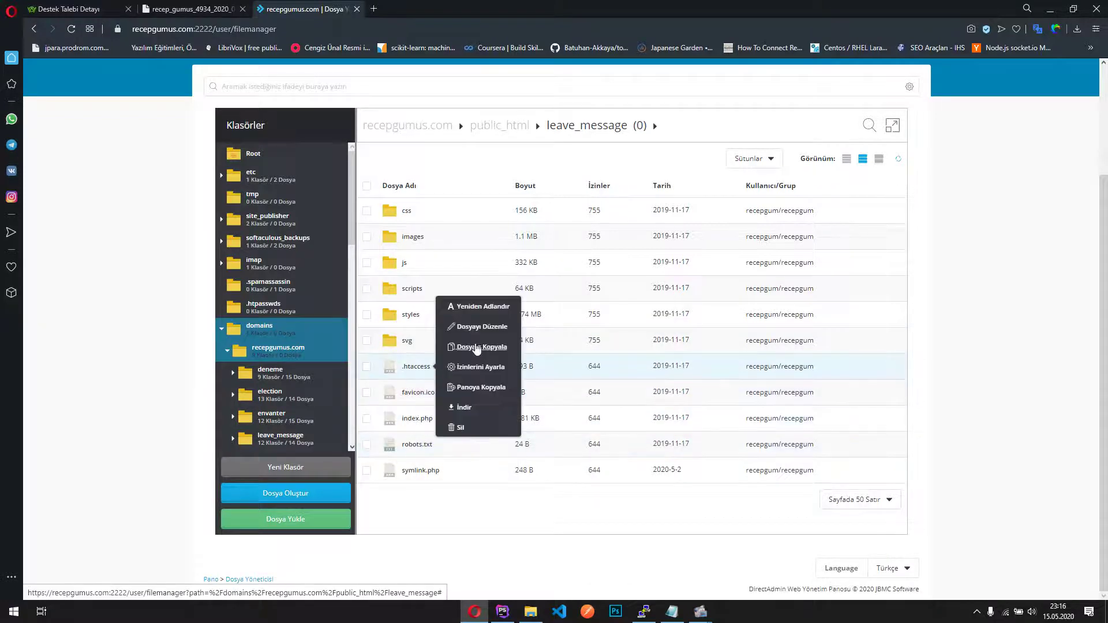
{"action": "left_click_drag", "start_coordinate": [484, 334], "coordinate": [497, 487]}
{"action": "left_click", "coordinate": [497, 488]}
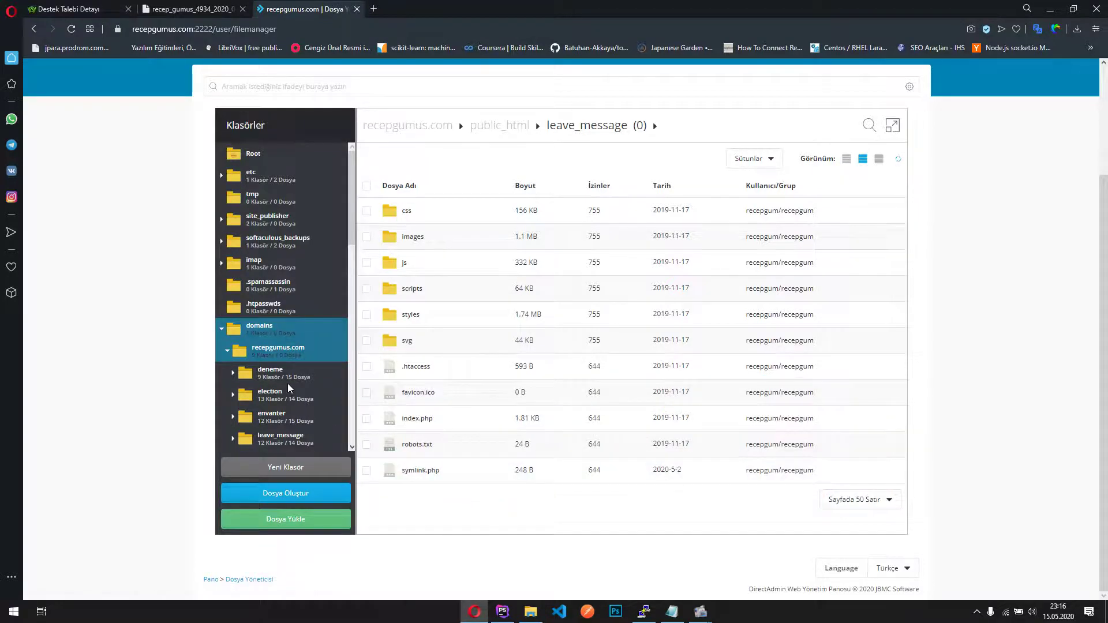
{"action": "scroll", "coordinate": [280, 363], "scroll_direction": "up", "scroll_amount": 2}
{"action": "scroll", "coordinate": [279, 394], "scroll_direction": "down", "scroll_amount": 3}
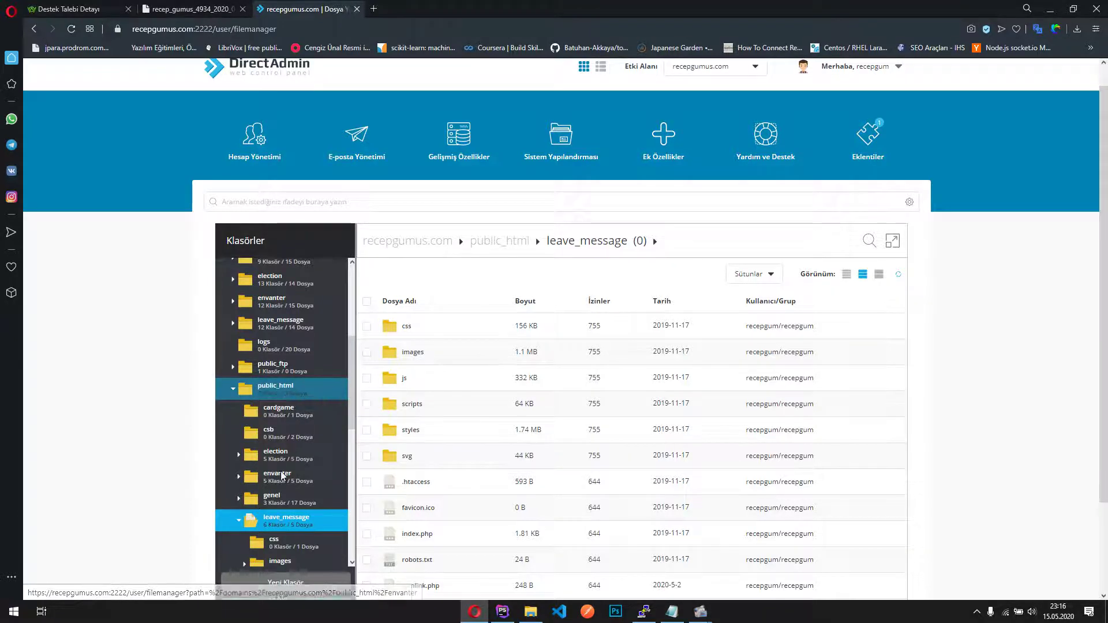
{"action": "scroll", "coordinate": [253, 470], "scroll_direction": "down", "scroll_amount": 1}
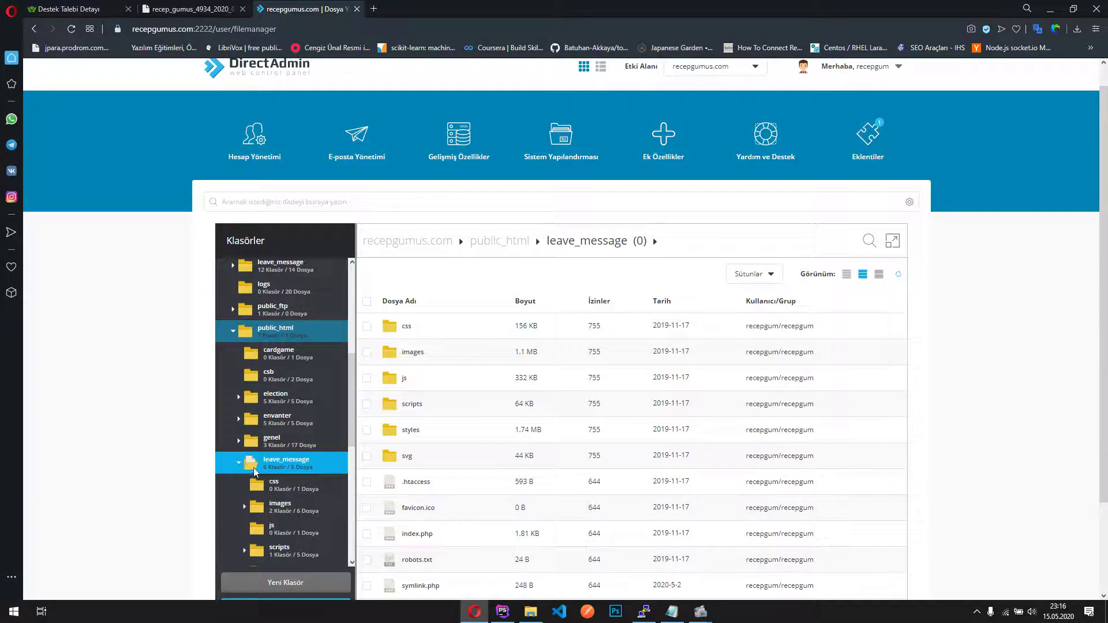
{"action": "right_click", "coordinate": [416, 482]}
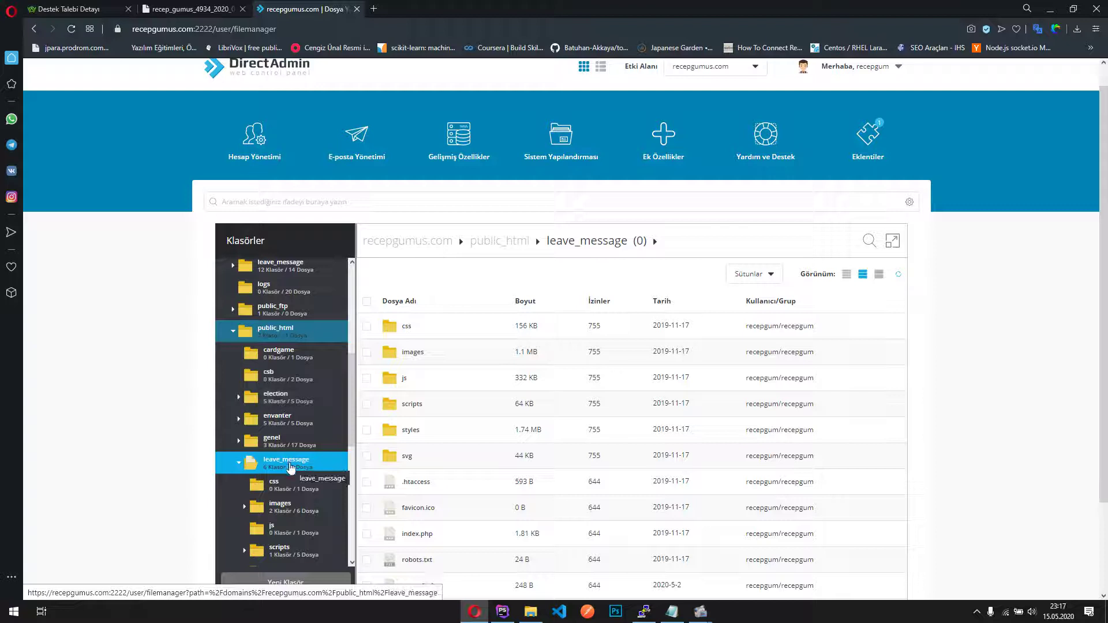
{"action": "right_click", "coordinate": [424, 482]}
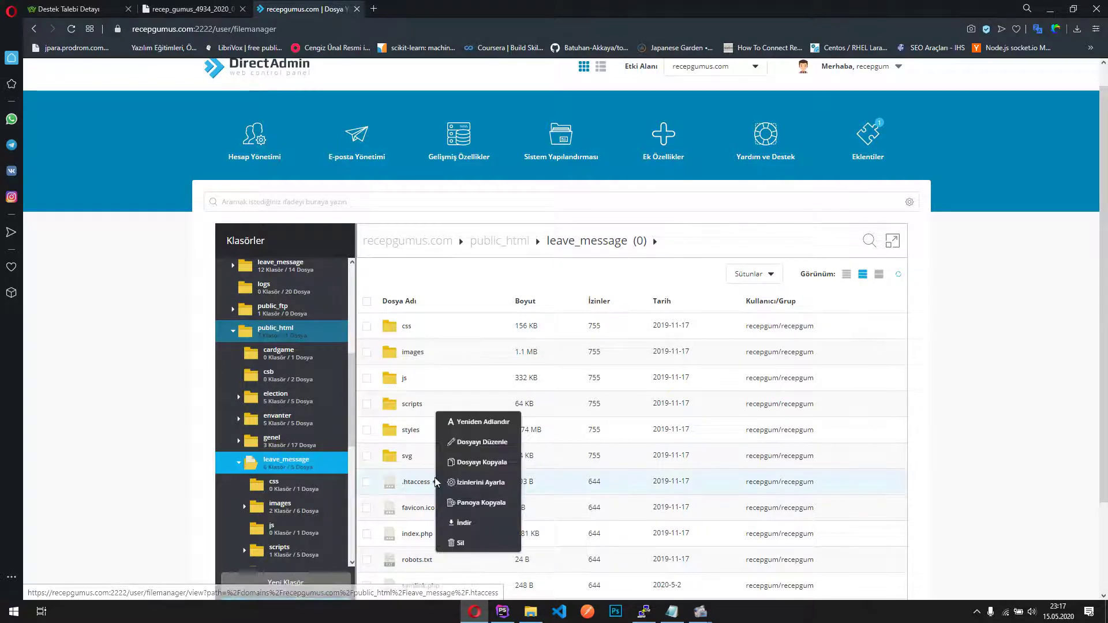
Open .htaccess with Dosyayı Düzenle, save it with Kaydet, and go back with GERİ DÖN
{"action": "left_click", "coordinate": [507, 407]}
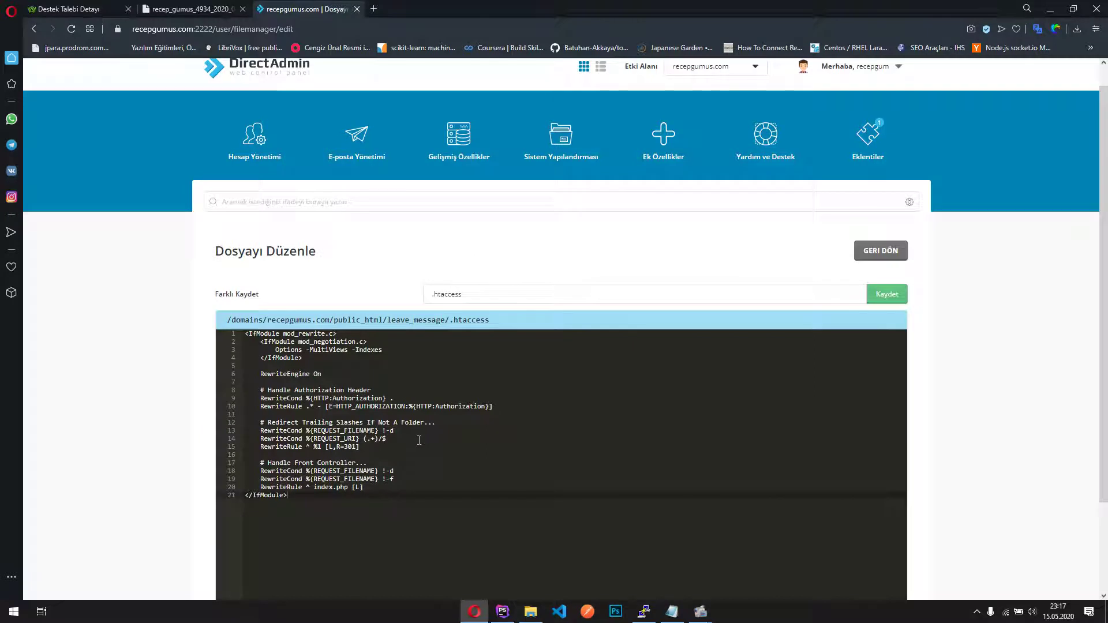
{"action": "scroll", "coordinate": [431, 441], "scroll_direction": "down", "scroll_amount": 3}
{"action": "scroll", "coordinate": [431, 440], "scroll_direction": "up", "scroll_amount": 2}
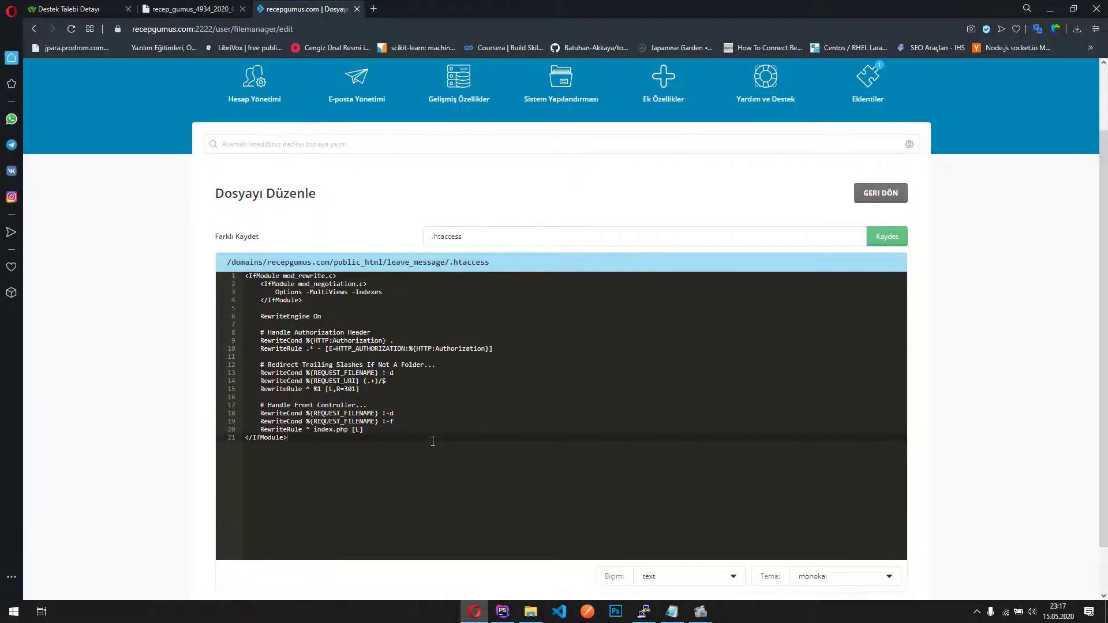
{"action": "left_click", "coordinate": [892, 238]}
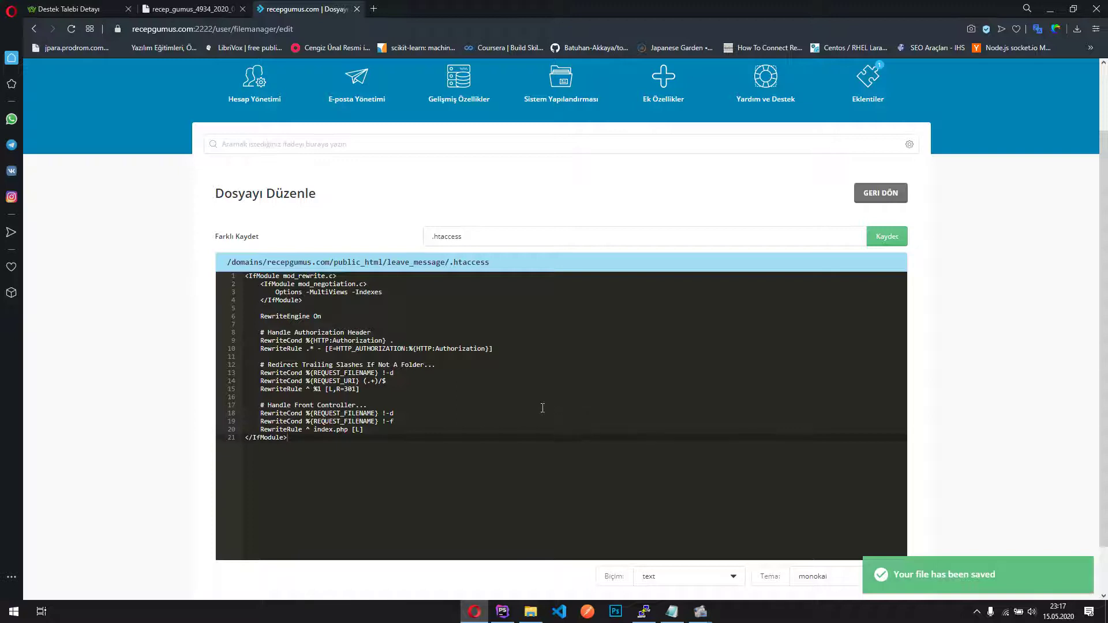
{"action": "scroll", "coordinate": [790, 300], "scroll_direction": "up", "scroll_amount": 1}
{"action": "left_click", "coordinate": [868, 251]}
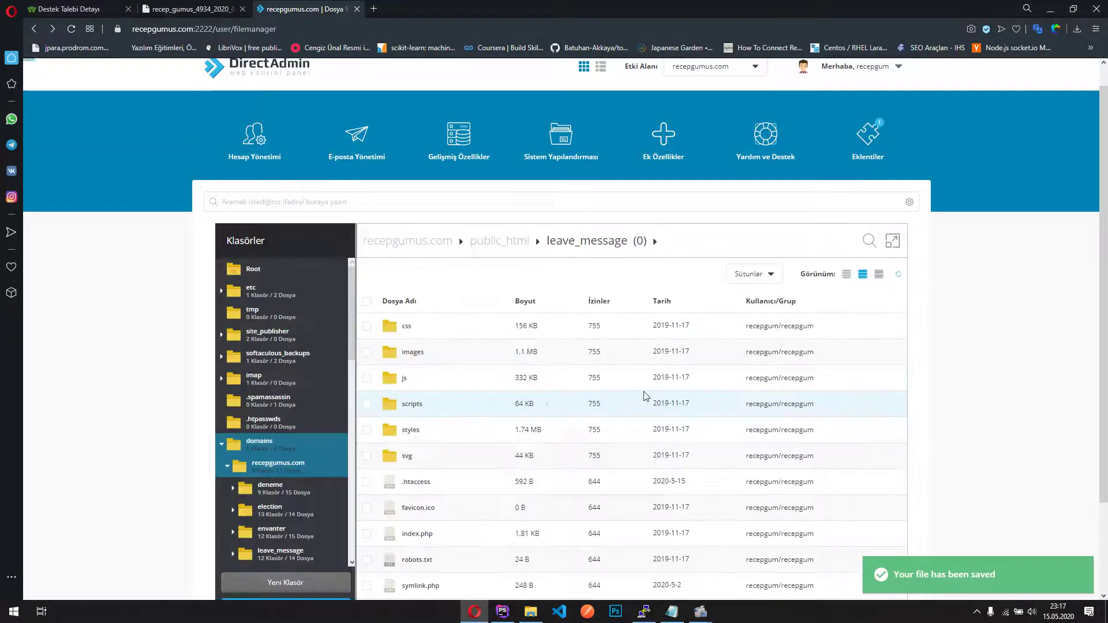
{"action": "scroll", "coordinate": [646, 396], "scroll_direction": "down", "scroll_amount": 2}
Open index.php in the editor, check the ../../leave_message require path on line 24, then return
{"action": "right_click", "coordinate": [426, 420]}
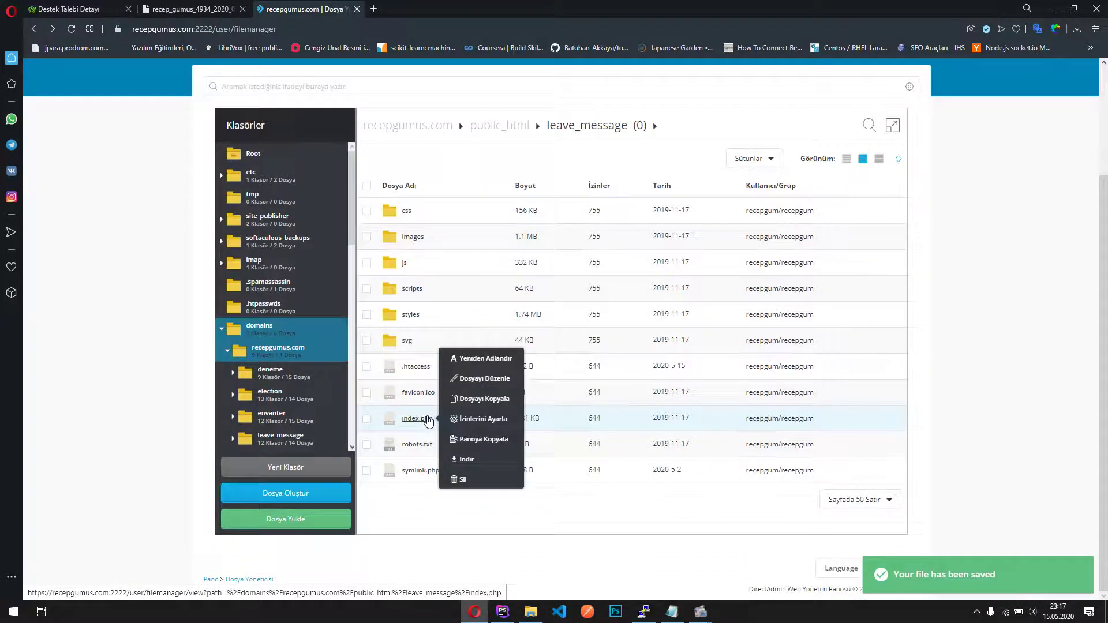
{"action": "left_click", "coordinate": [482, 380]}
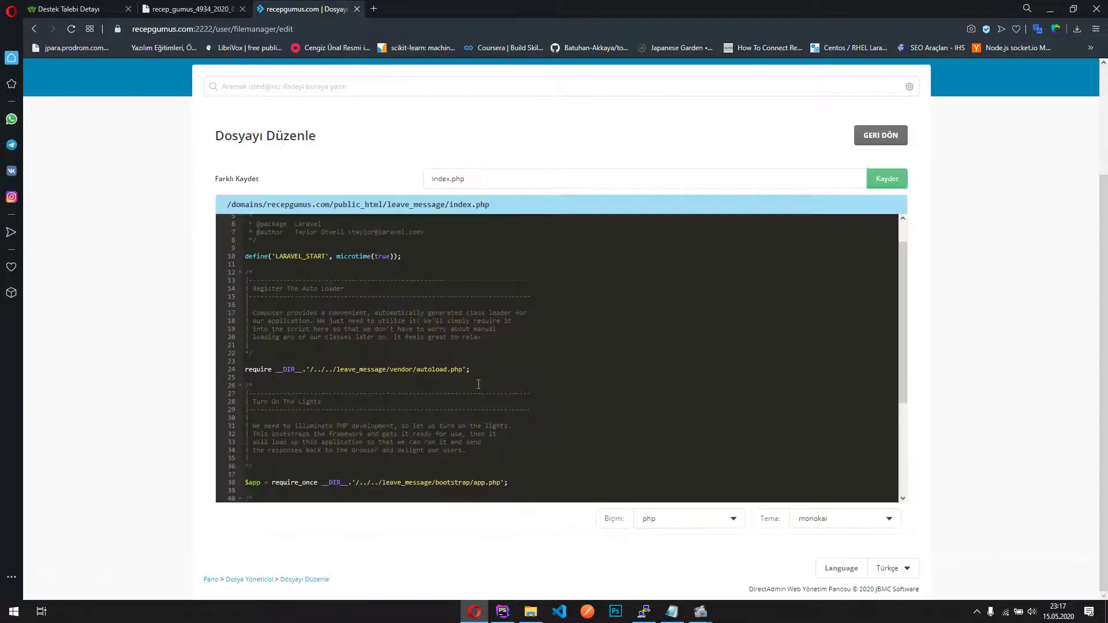
{"action": "left_click", "coordinate": [338, 374]}
{"action": "key", "text": "Down"}
{"action": "key", "text": "Down"}
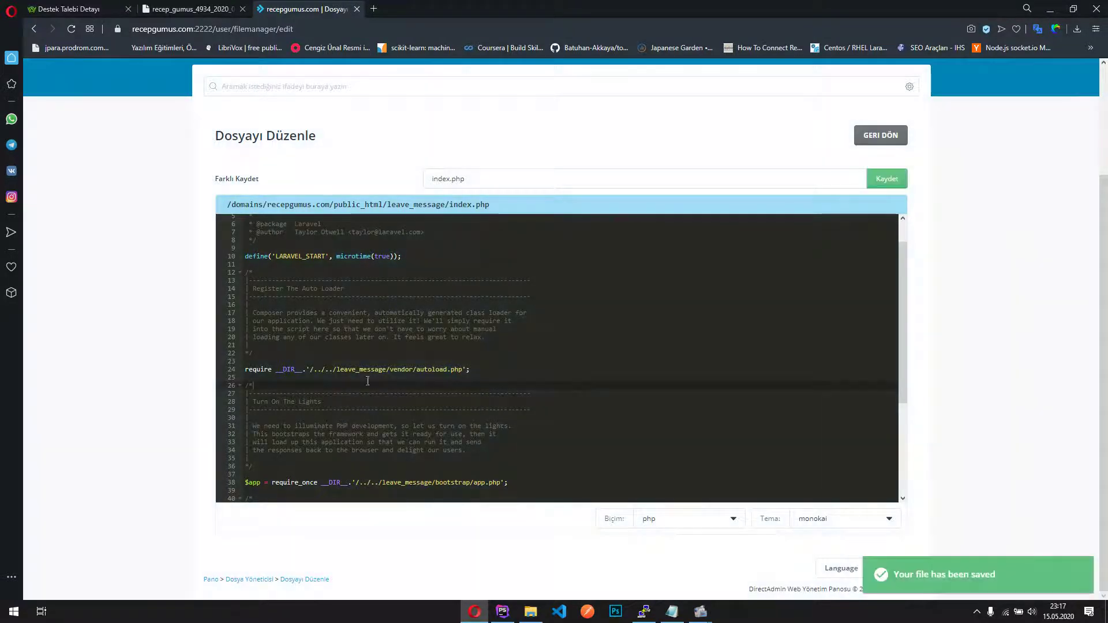
{"action": "left_click", "coordinate": [866, 140]}
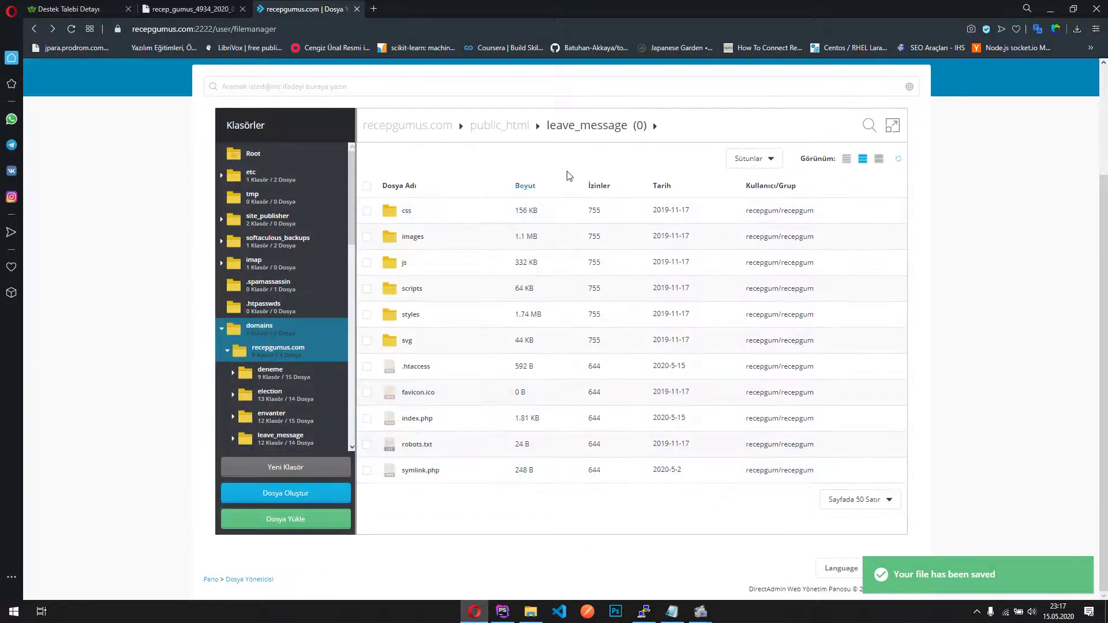
{"action": "left_click", "coordinate": [507, 131]}
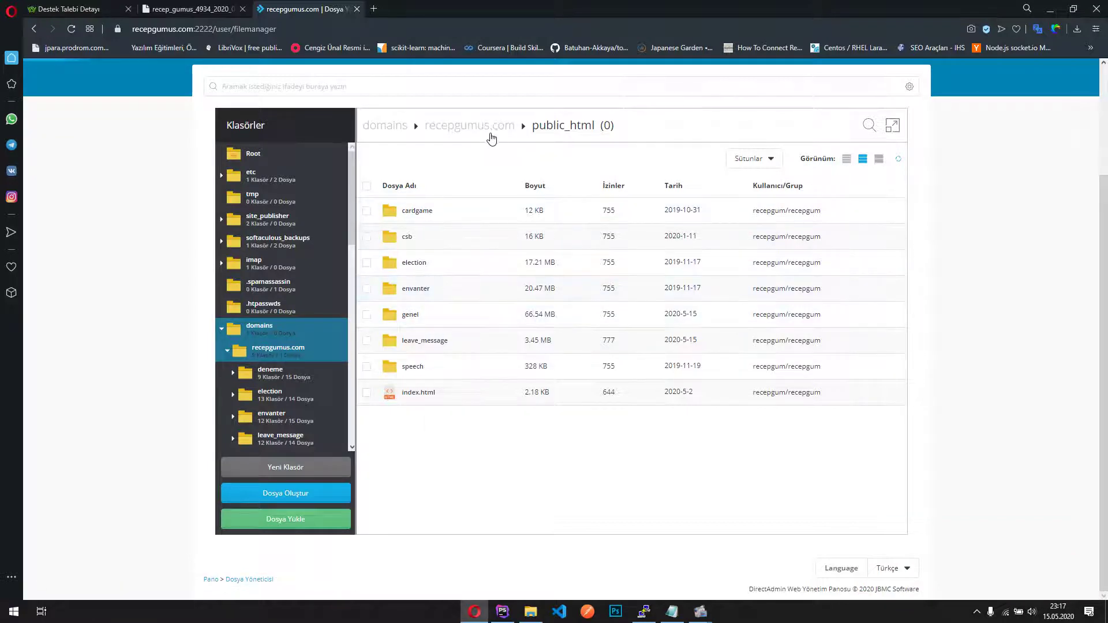
{"action": "left_click", "coordinate": [490, 127]}
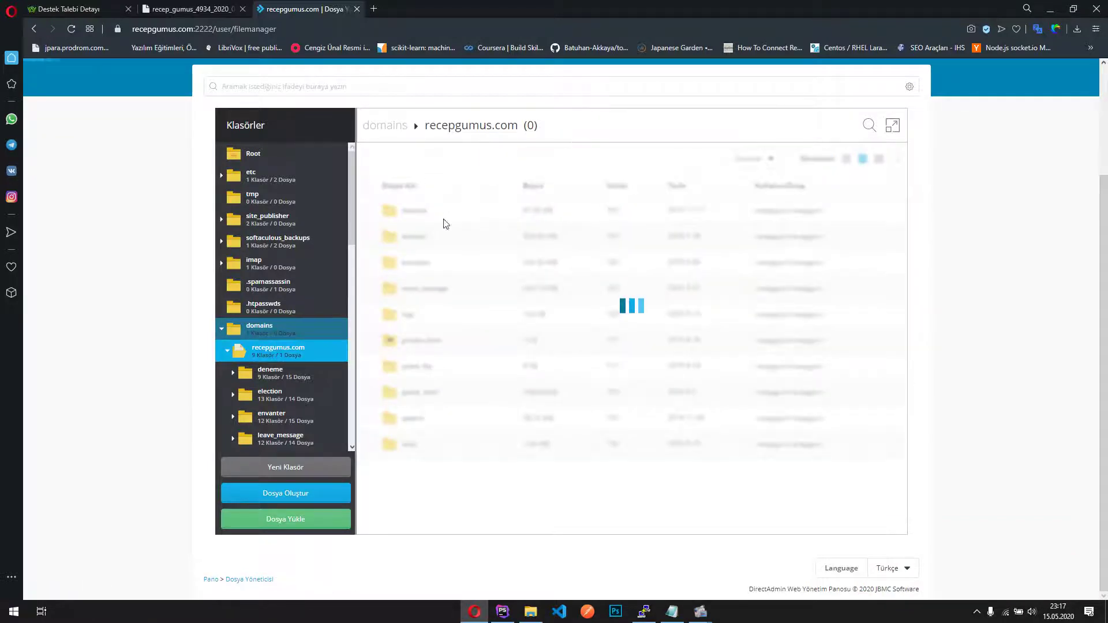
{"action": "right_click", "coordinate": [428, 291]}
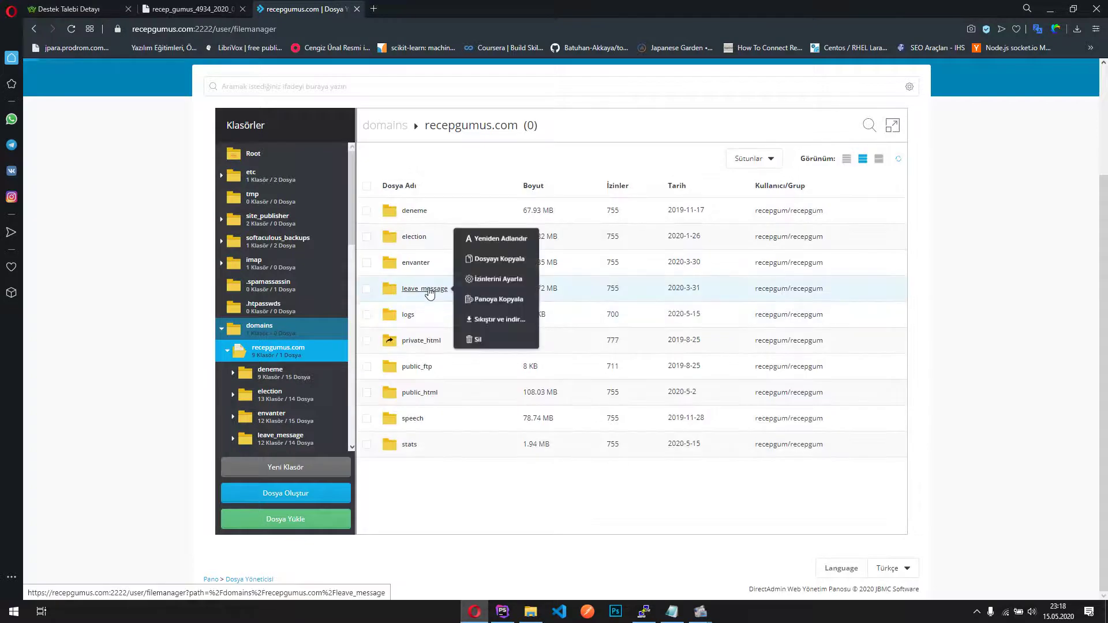
{"action": "left_click", "coordinate": [428, 290]}
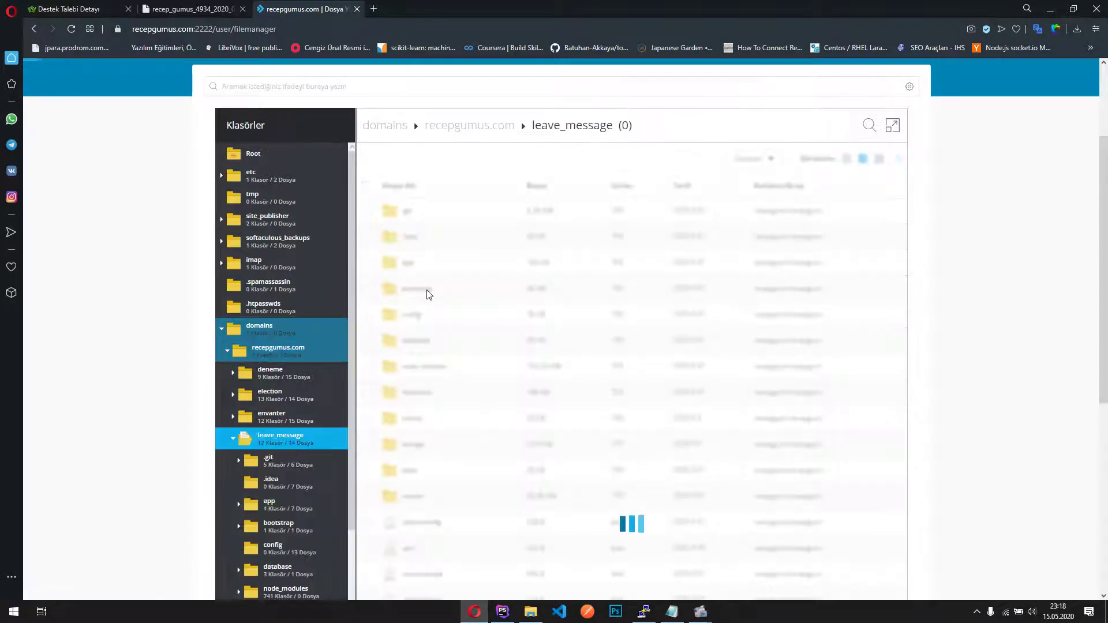
{"action": "right_click", "coordinate": [424, 291]}
{"action": "right_click", "coordinate": [419, 371]}
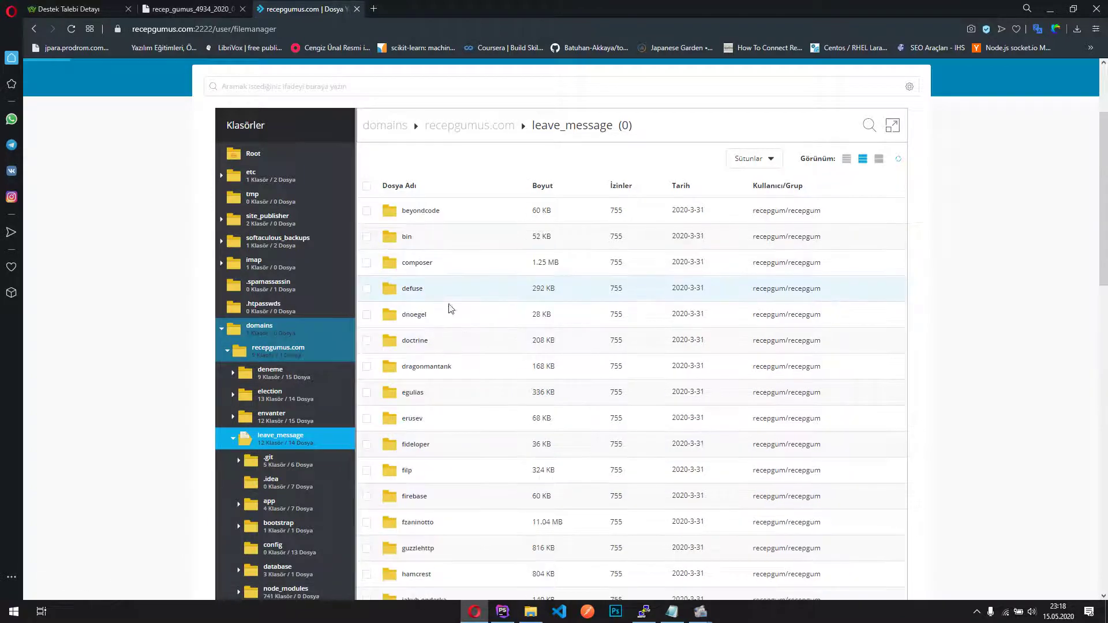
{"action": "double_click", "coordinate": [448, 307]}
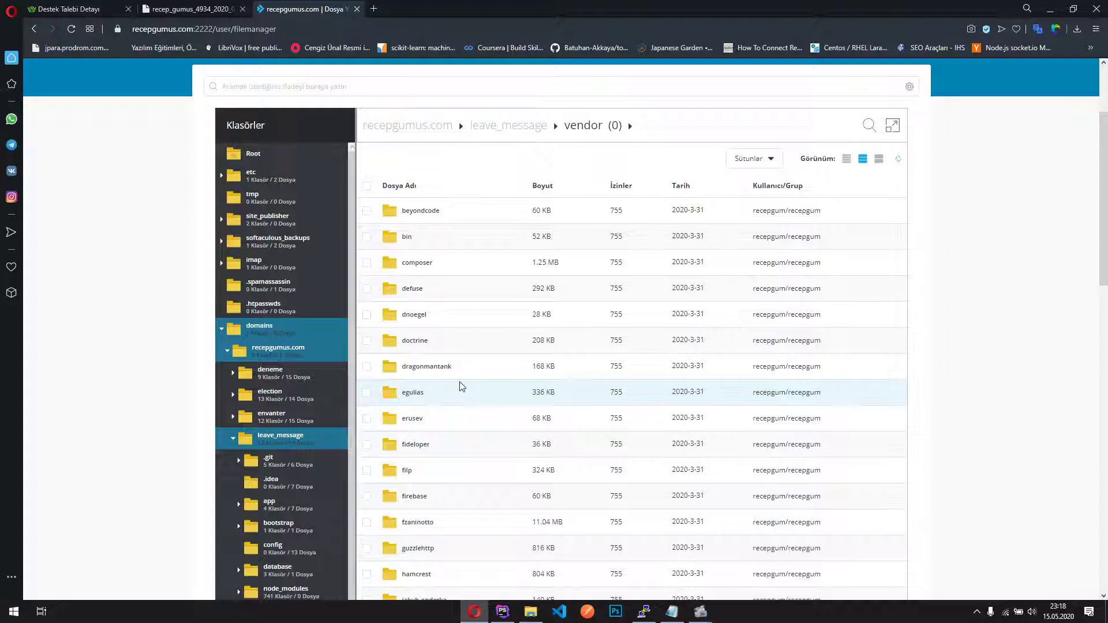
{"action": "scroll", "coordinate": [289, 397], "scroll_direction": "down", "scroll_amount": 3}
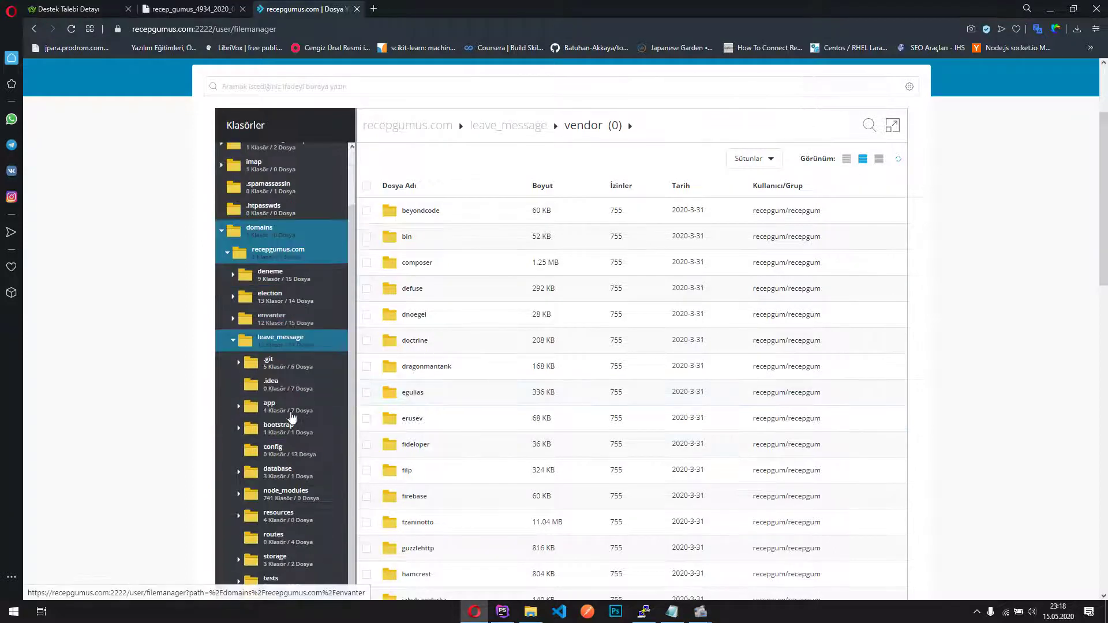
{"action": "scroll", "coordinate": [266, 438], "scroll_direction": "down", "scroll_amount": 1}
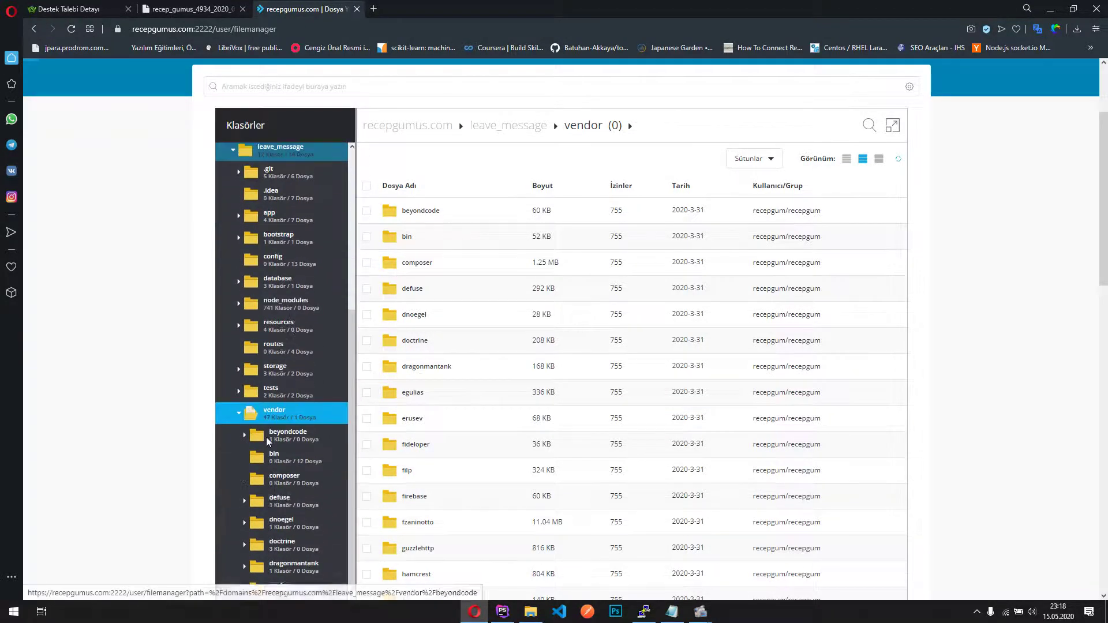
{"action": "scroll", "coordinate": [243, 421], "scroll_direction": "up", "scroll_amount": 4}
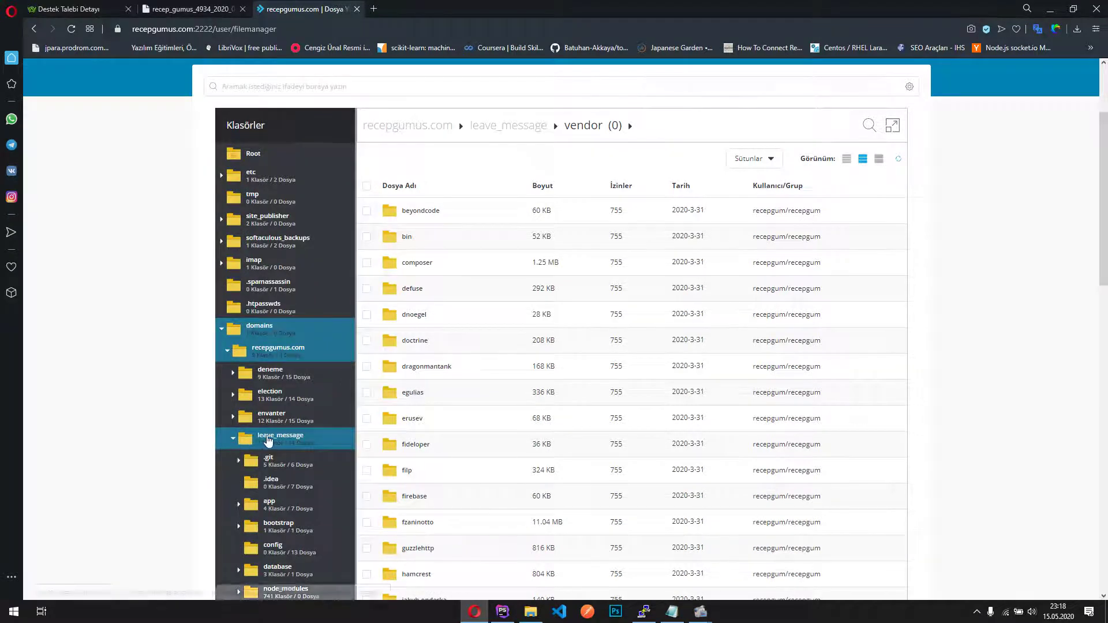
{"action": "left_click", "coordinate": [234, 440]}
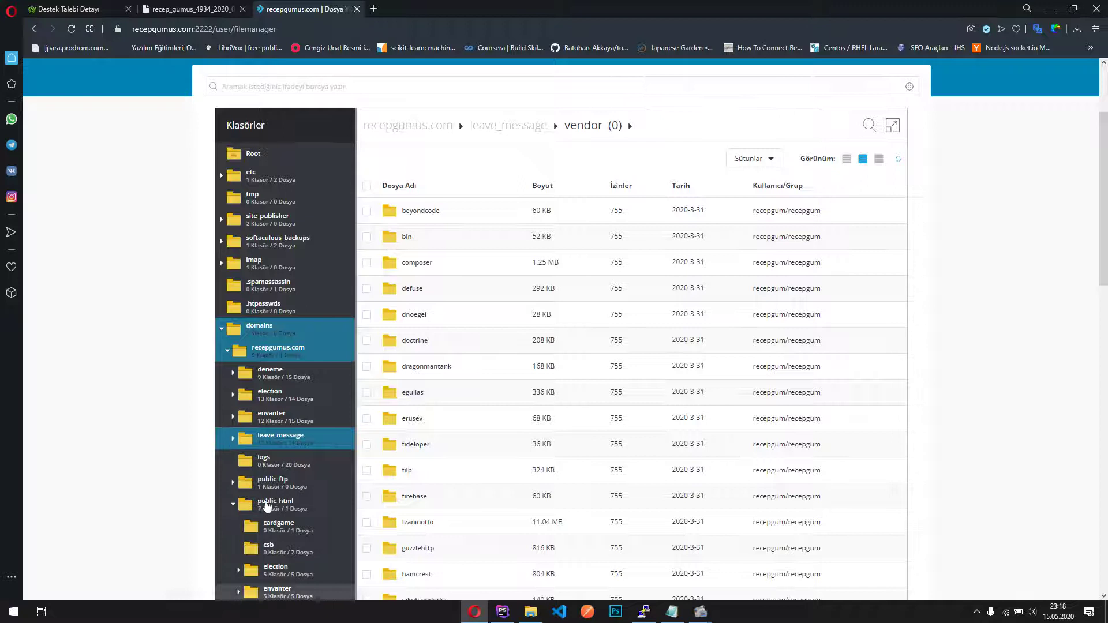
{"action": "scroll", "coordinate": [286, 505], "scroll_direction": "down", "scroll_amount": 1}
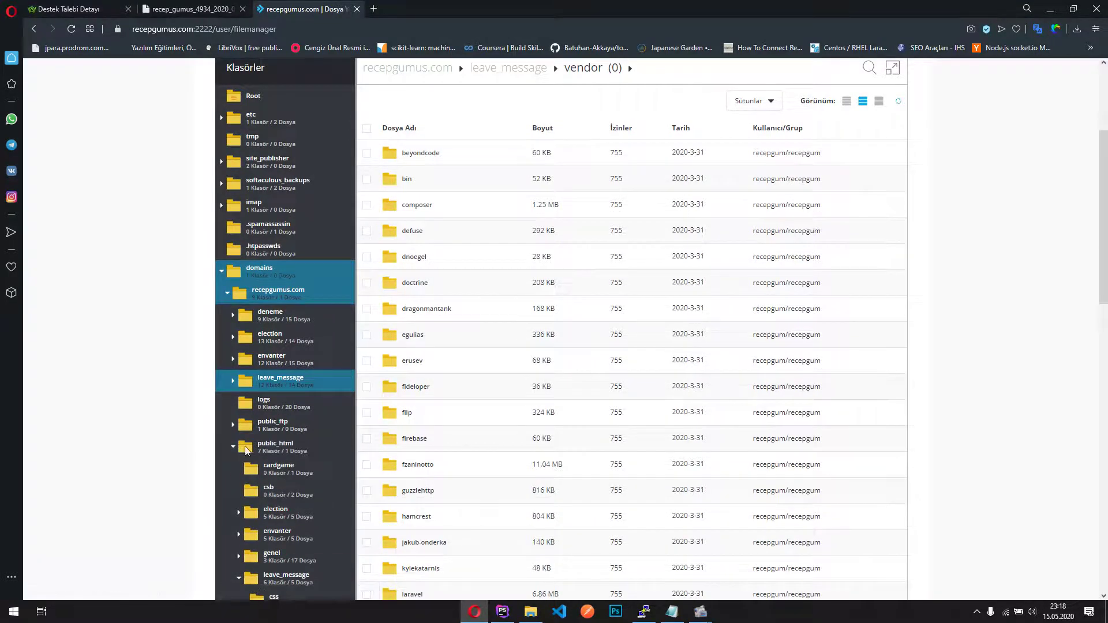
{"action": "scroll", "coordinate": [260, 404], "scroll_direction": "down", "scroll_amount": 2}
{"action": "left_click", "coordinate": [238, 462]}
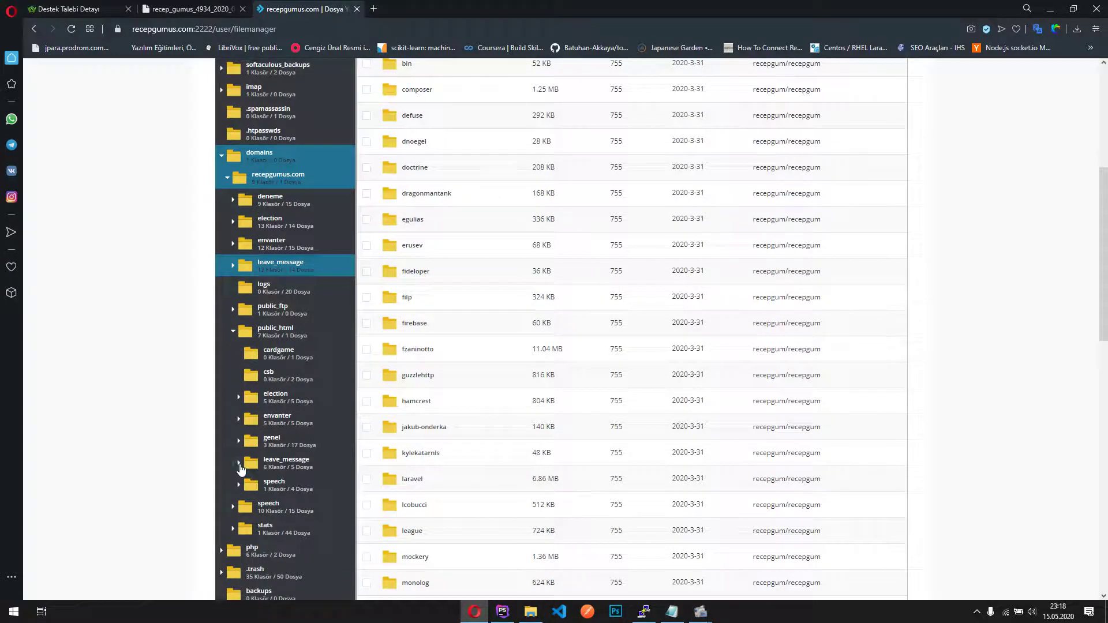
{"action": "left_click", "coordinate": [288, 460]}
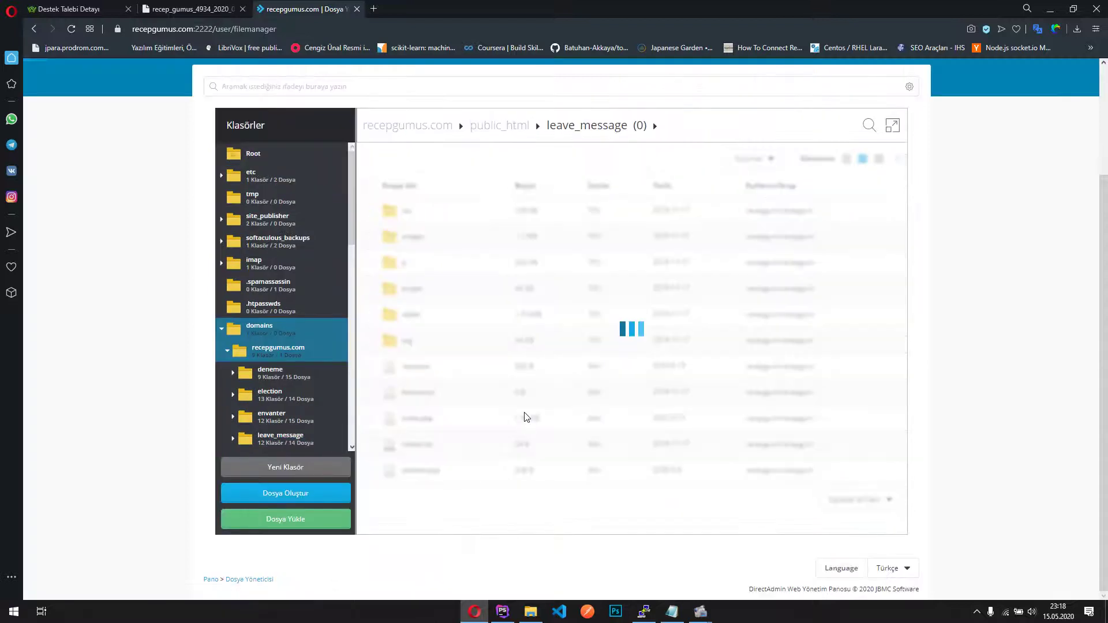
{"action": "right_click", "coordinate": [427, 418]}
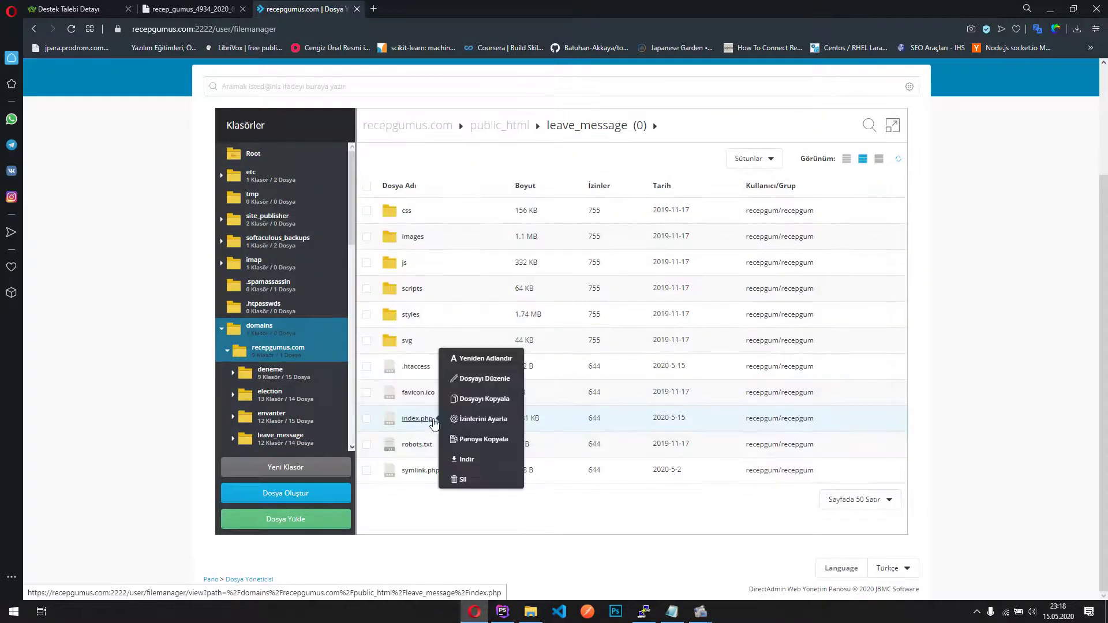
{"action": "left_click", "coordinate": [488, 380]}
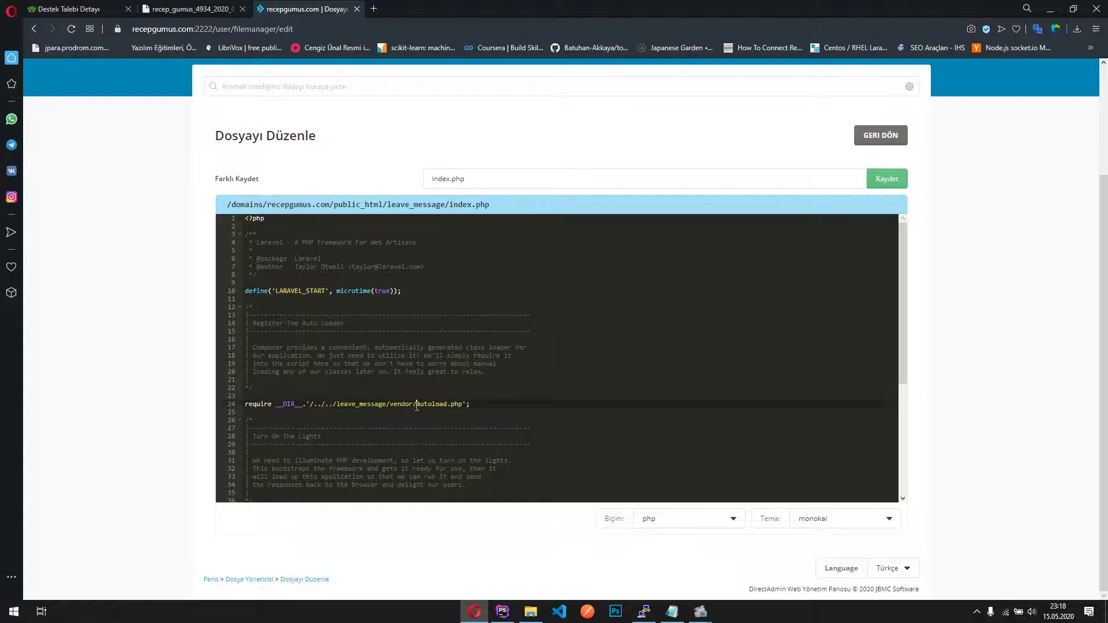
{"action": "left_click", "coordinate": [476, 404]}
{"action": "scroll", "coordinate": [523, 402], "scroll_direction": "down", "scroll_amount": 3}
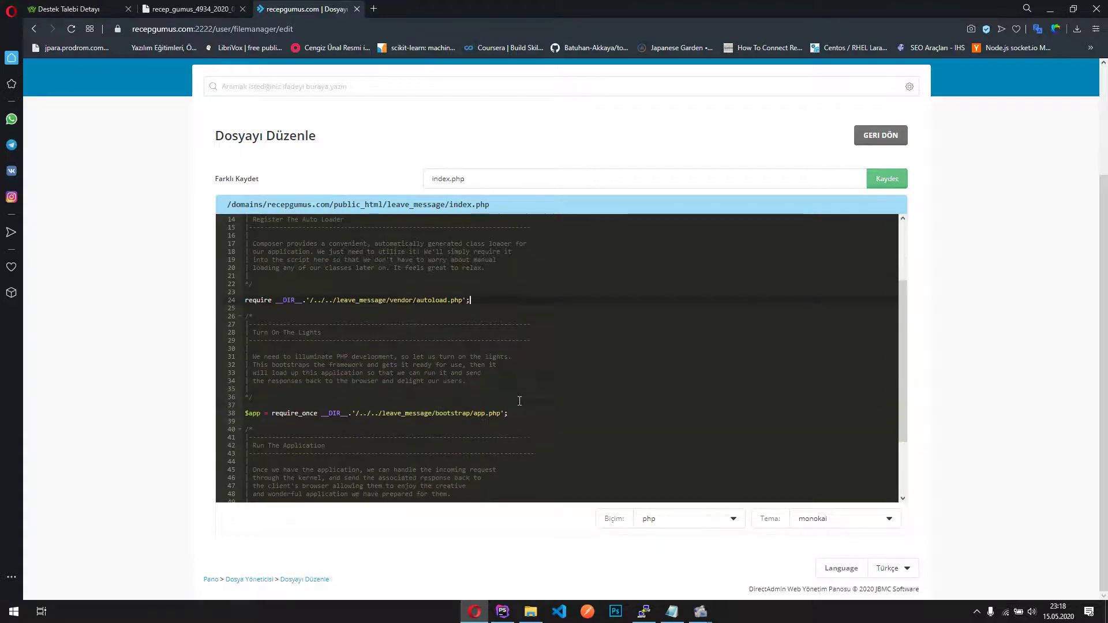
{"action": "double_click", "coordinate": [372, 414]}
{"action": "left_click", "coordinate": [519, 445]}
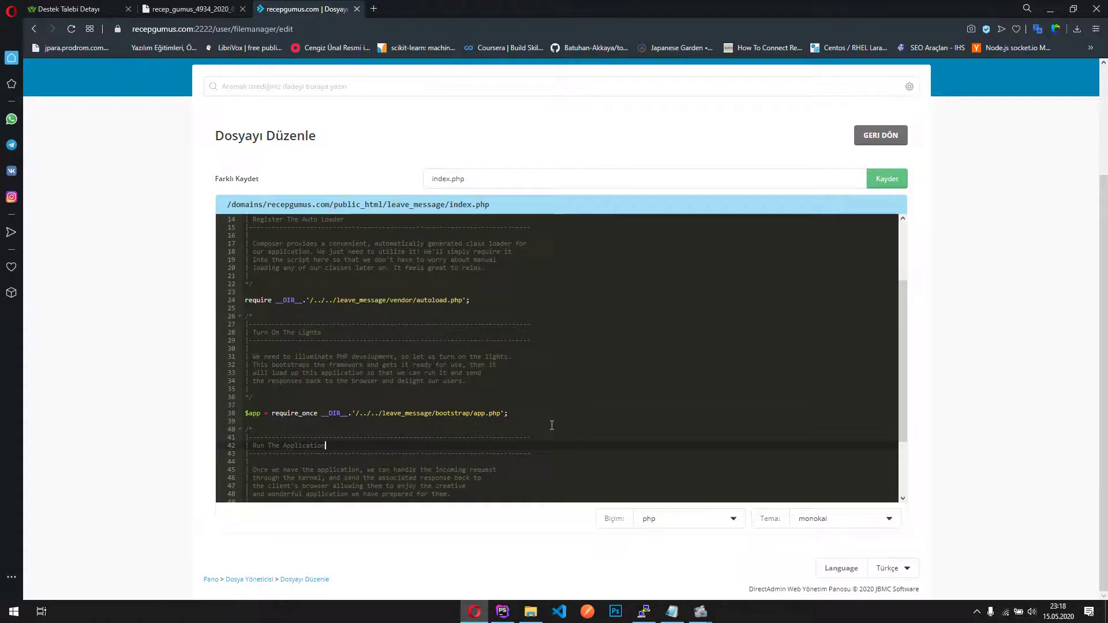
{"action": "scroll", "coordinate": [552, 426], "scroll_direction": "down", "scroll_amount": 2}
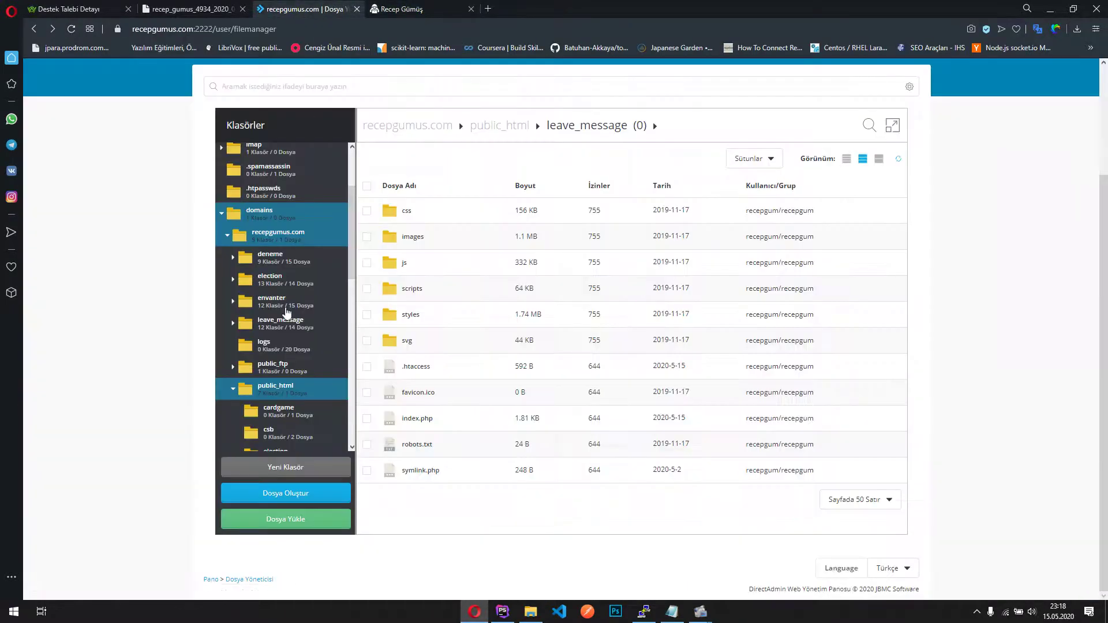
Collapse leave_message in the tree and open public_html's index.html in the editor
{"action": "left_click", "coordinate": [239, 347]}
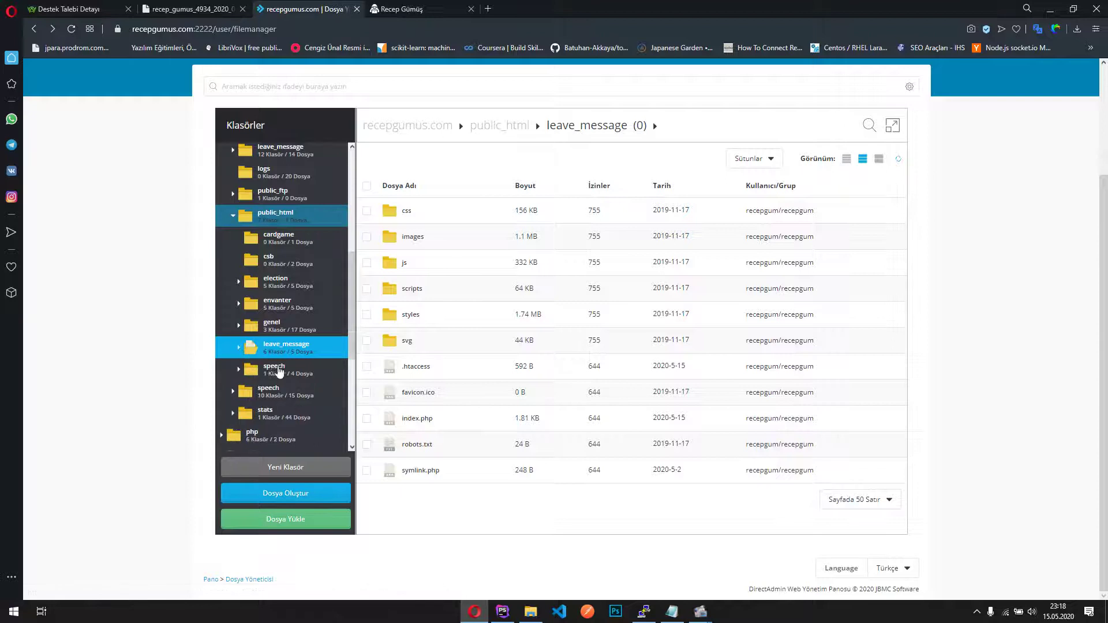
{"action": "scroll", "coordinate": [283, 323], "scroll_direction": "down", "scroll_amount": 2}
{"action": "scroll", "coordinate": [287, 235], "scroll_direction": "up", "scroll_amount": 2}
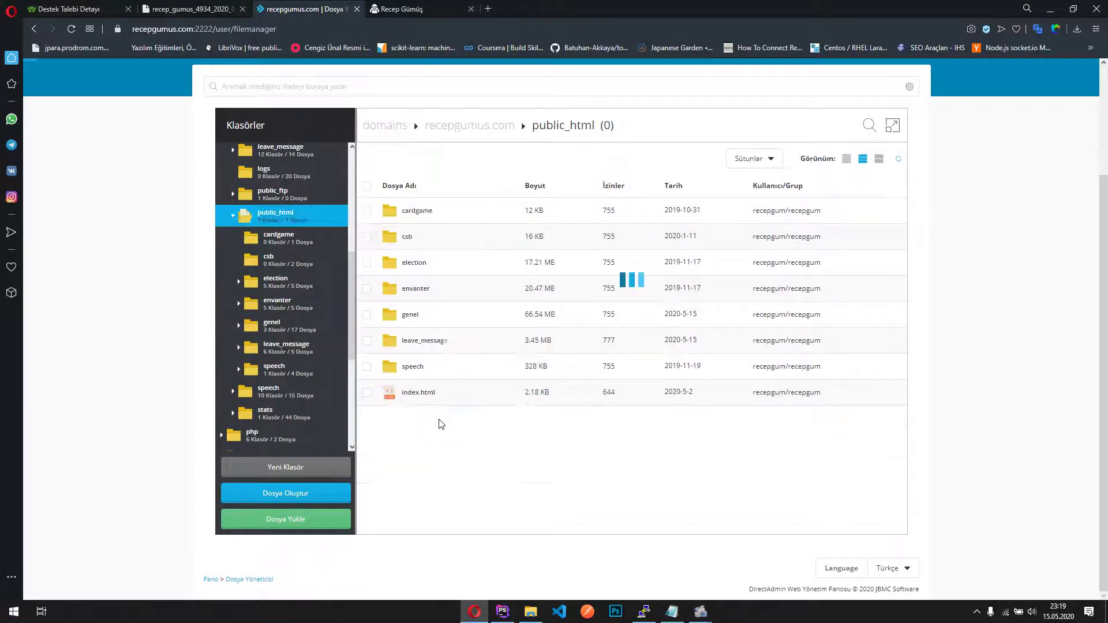
{"action": "right_click", "coordinate": [427, 393]}
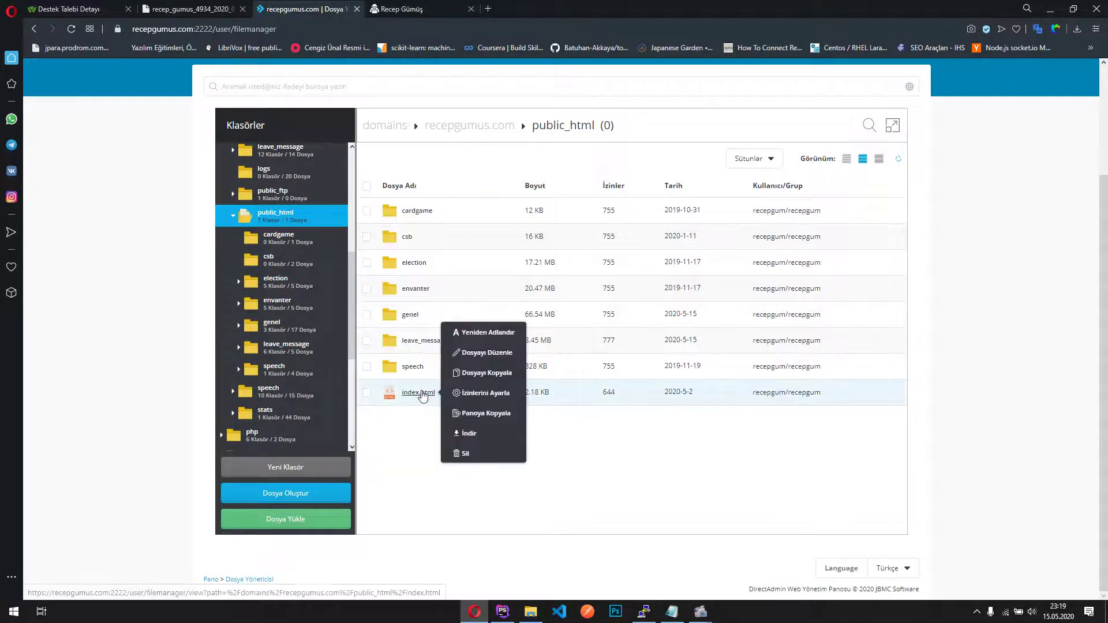
{"action": "left_click", "coordinate": [490, 362]}
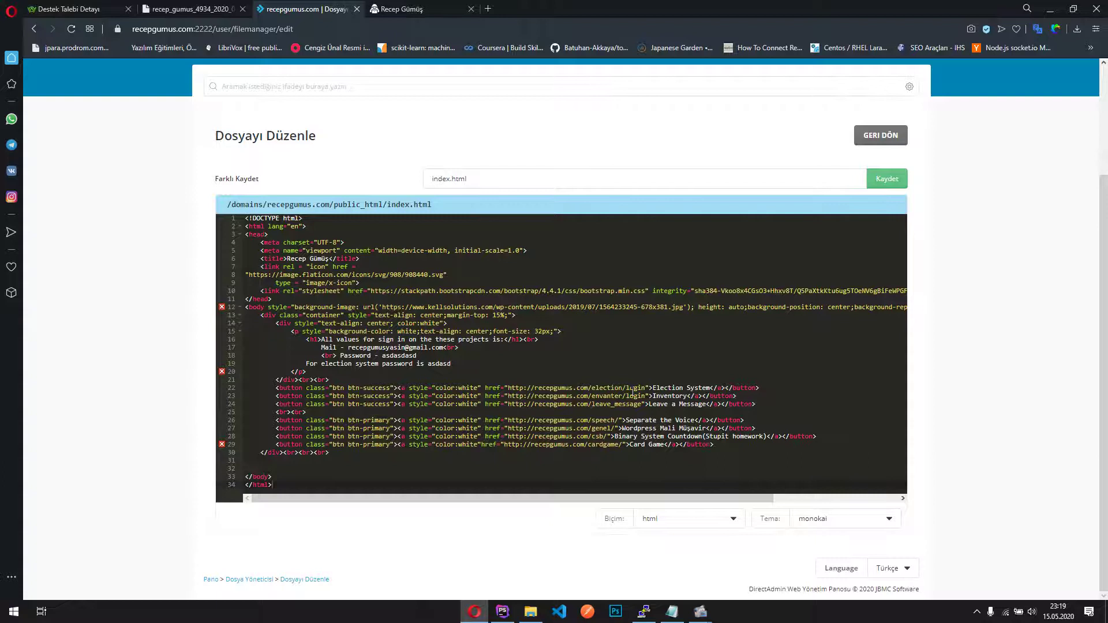
Highlight the domain and path of the Election System link on line 22 to check them
{"action": "left_click_drag", "start_coordinate": [622, 388], "coordinate": [600, 387]}
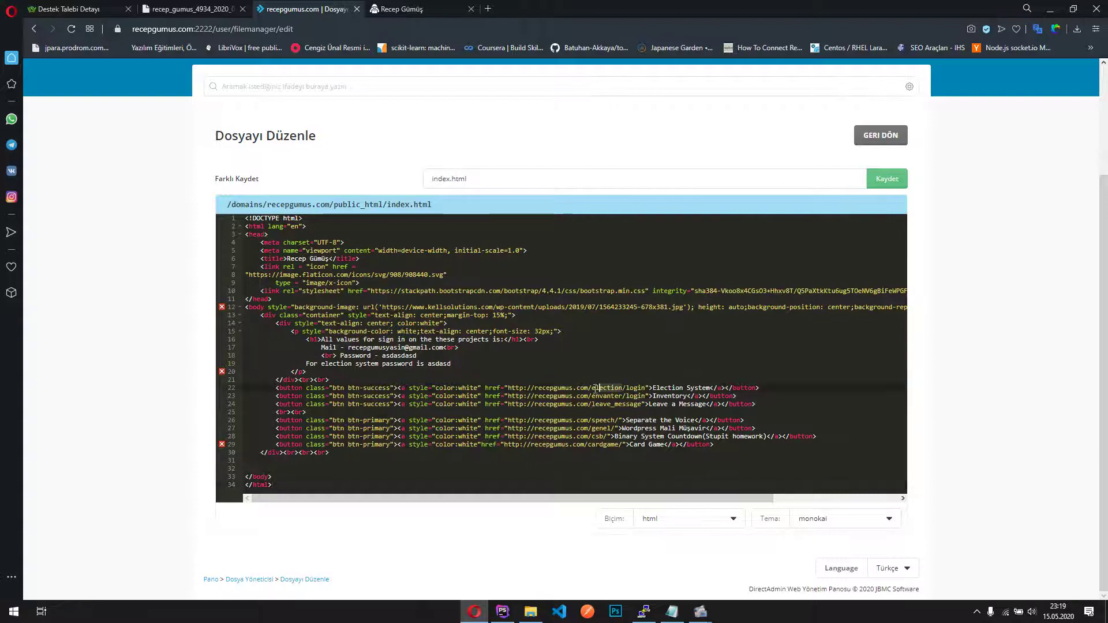
{"action": "left_click", "coordinate": [589, 412]}
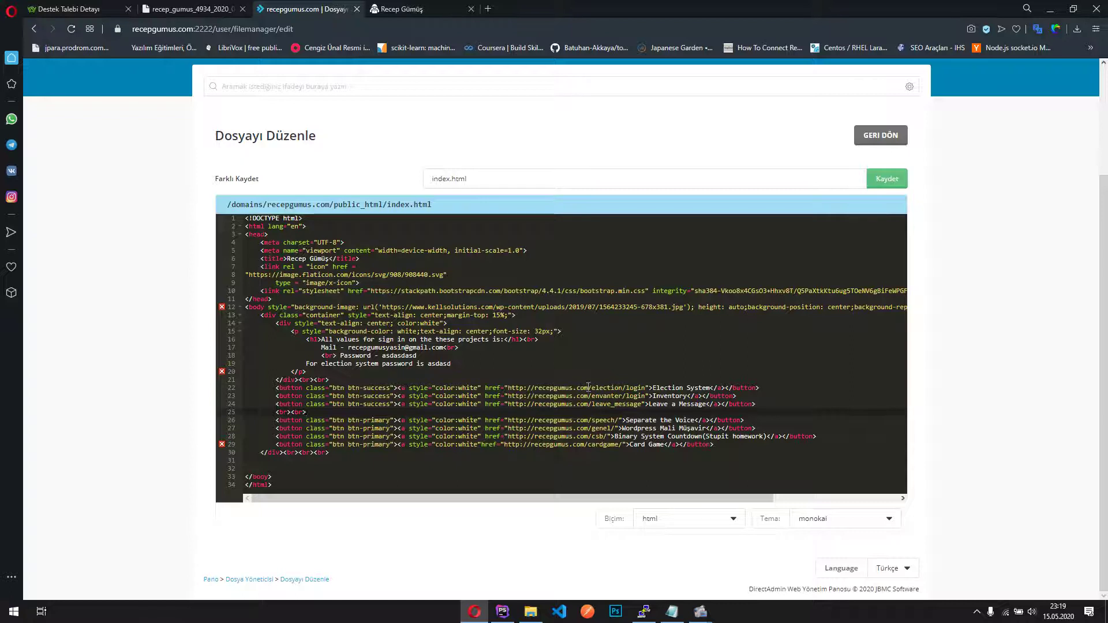
{"action": "left_click_drag", "start_coordinate": [588, 387], "coordinate": [546, 388]}
{"action": "left_click", "coordinate": [568, 389]}
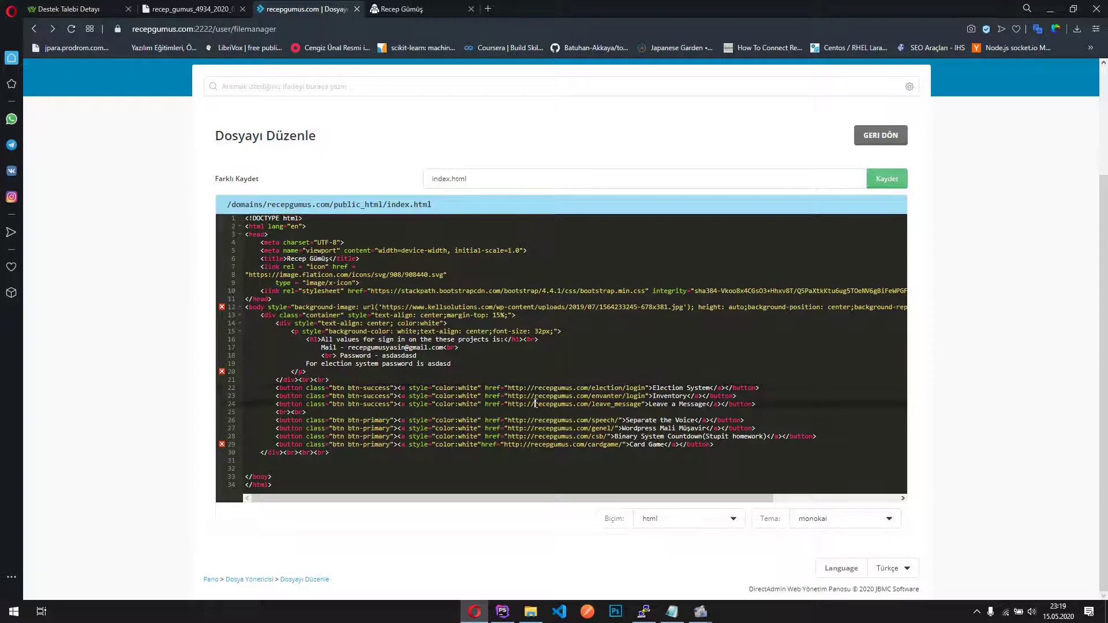
{"action": "key", "text": "alt+Left"}
{"action": "left_click", "coordinate": [645, 398]}
Open Election System from the live homepage and try signing in with saved and retyped passwords
{"action": "left_click", "coordinate": [427, 8]}
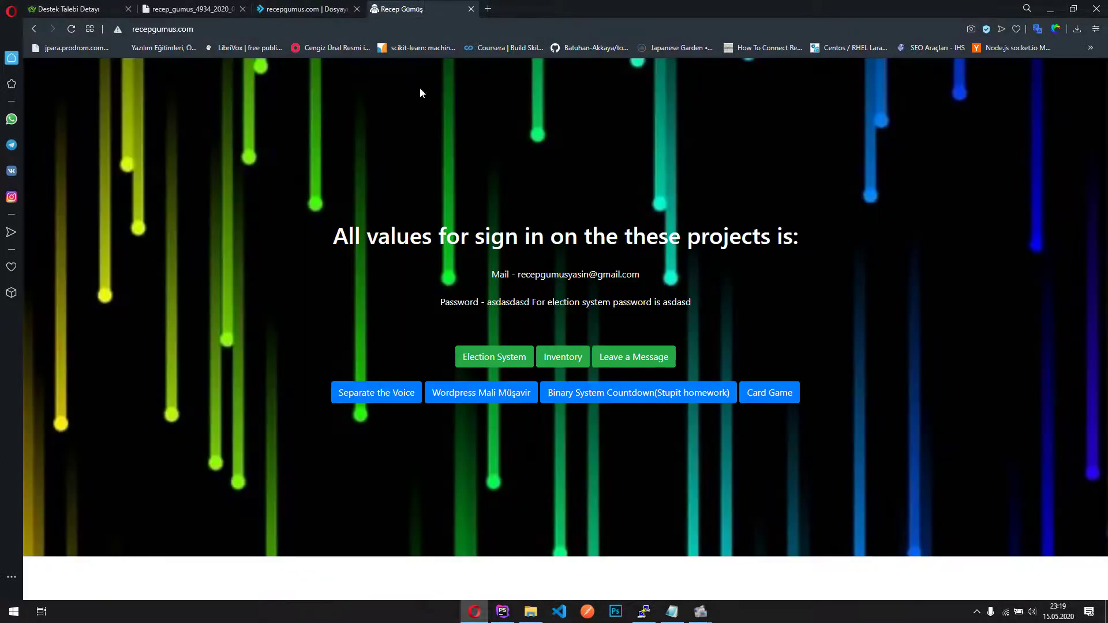
{"action": "left_click", "coordinate": [507, 361]}
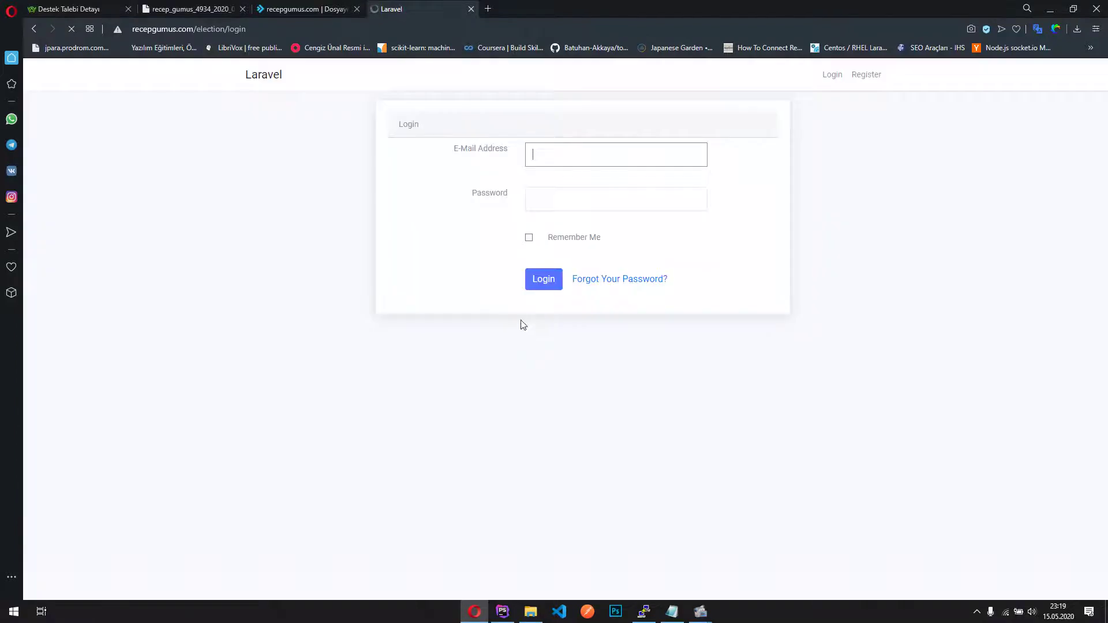
{"action": "left_click", "coordinate": [609, 151]}
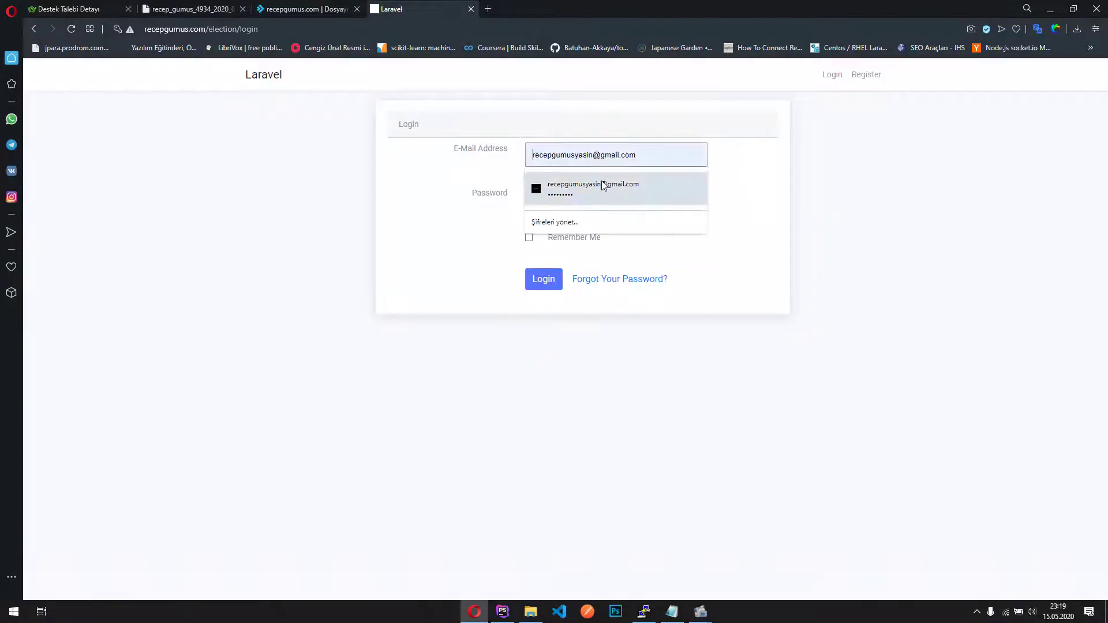
{"action": "left_click", "coordinate": [600, 185]}
{"action": "left_click", "coordinate": [544, 283]}
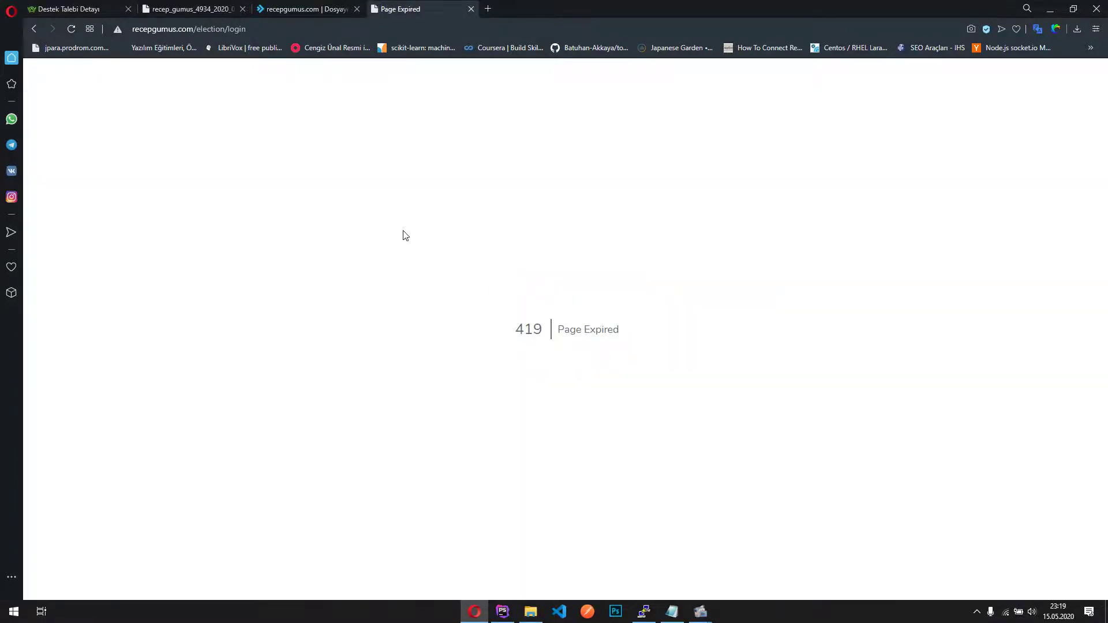
{"action": "key", "text": "alt+Left"}
{"action": "left_click", "coordinate": [563, 199]}
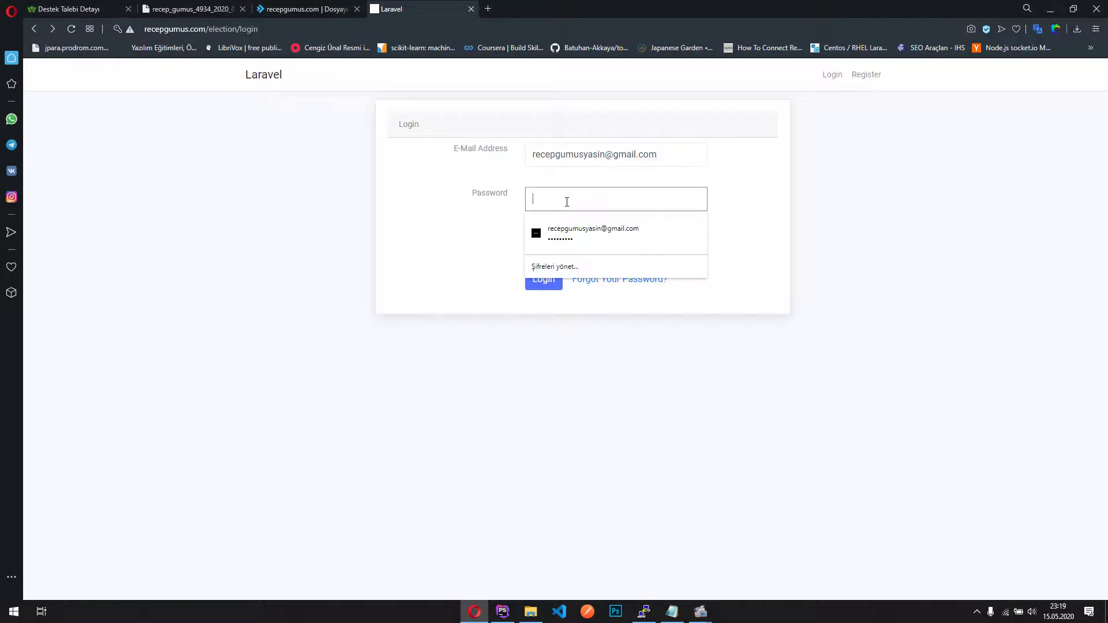
{"action": "type", "text": "123"}
{"action": "left_click", "coordinate": [543, 279]}
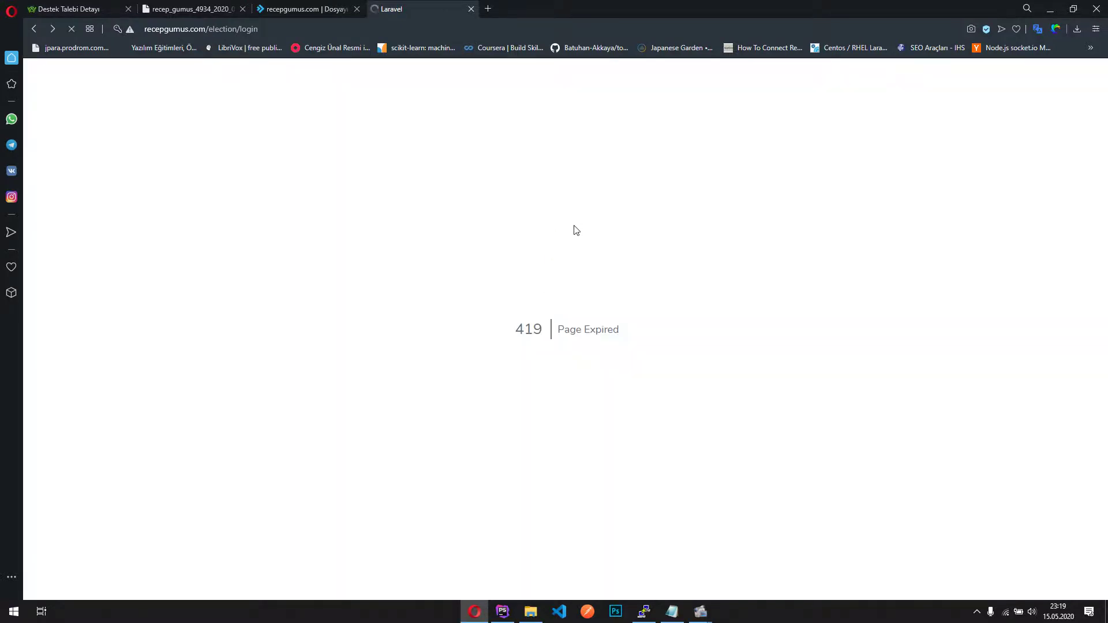
{"action": "key", "text": "alt+Left"}
{"action": "left_click", "coordinate": [567, 199]}
{"action": "type", "text": "123456789"}
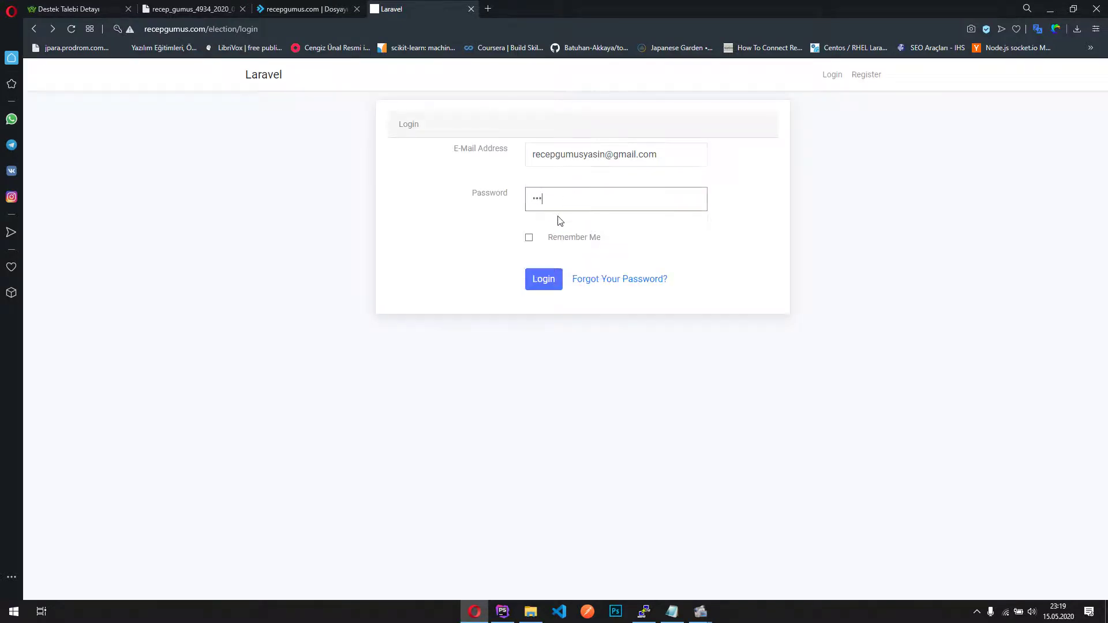
{"action": "left_click", "coordinate": [547, 278]}
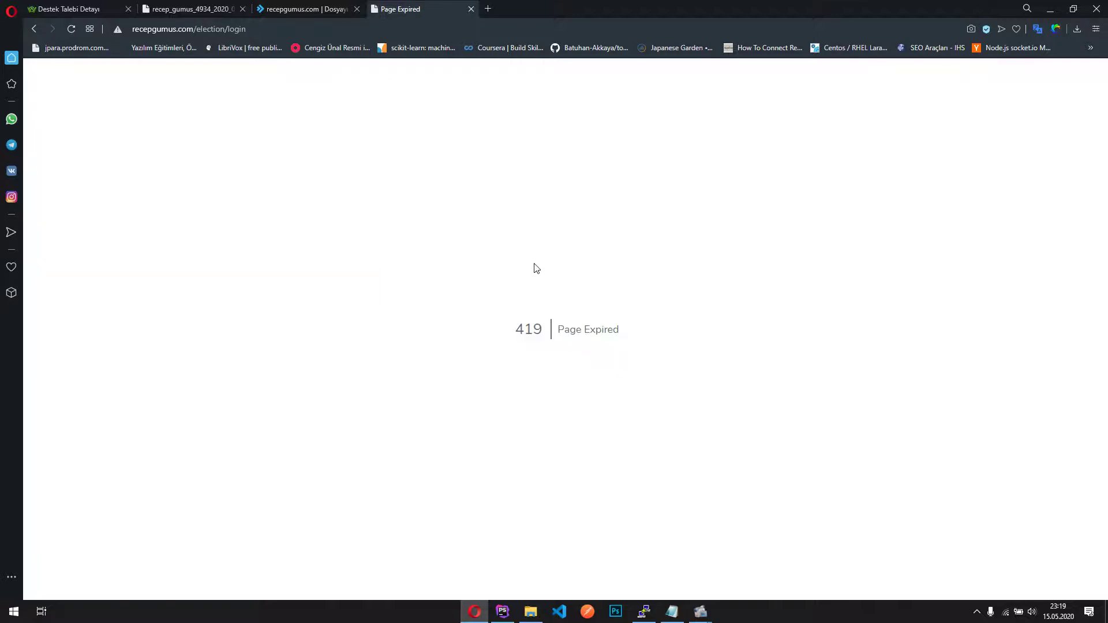
{"action": "key", "text": "alt+Left"}
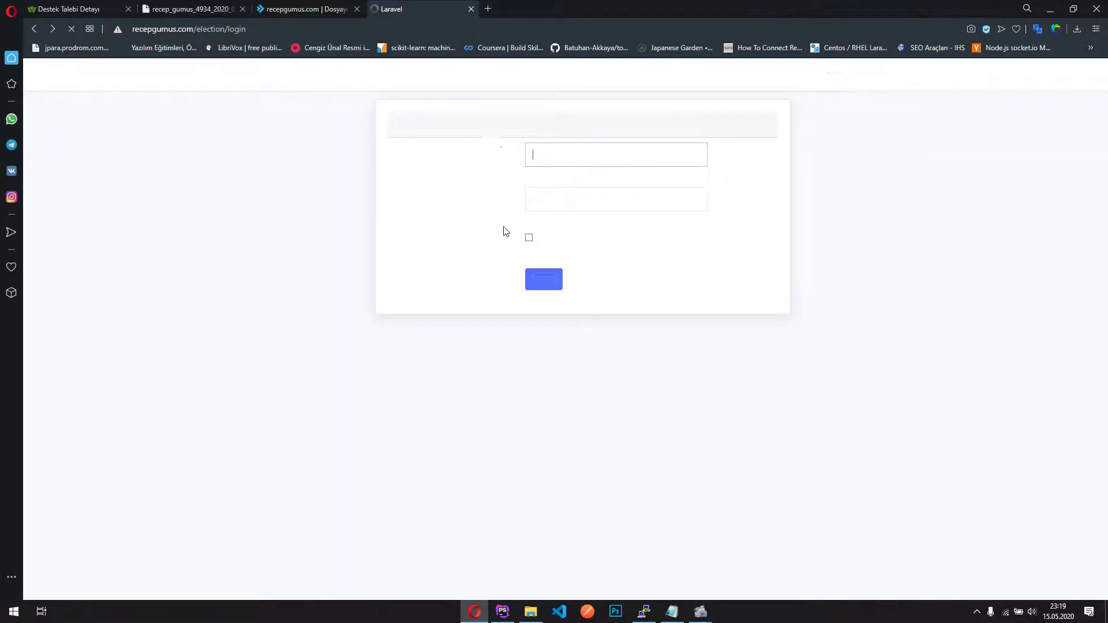
Sign in using the suggested voter e-mail address and the account password
{"action": "left_click", "coordinate": [595, 152]}
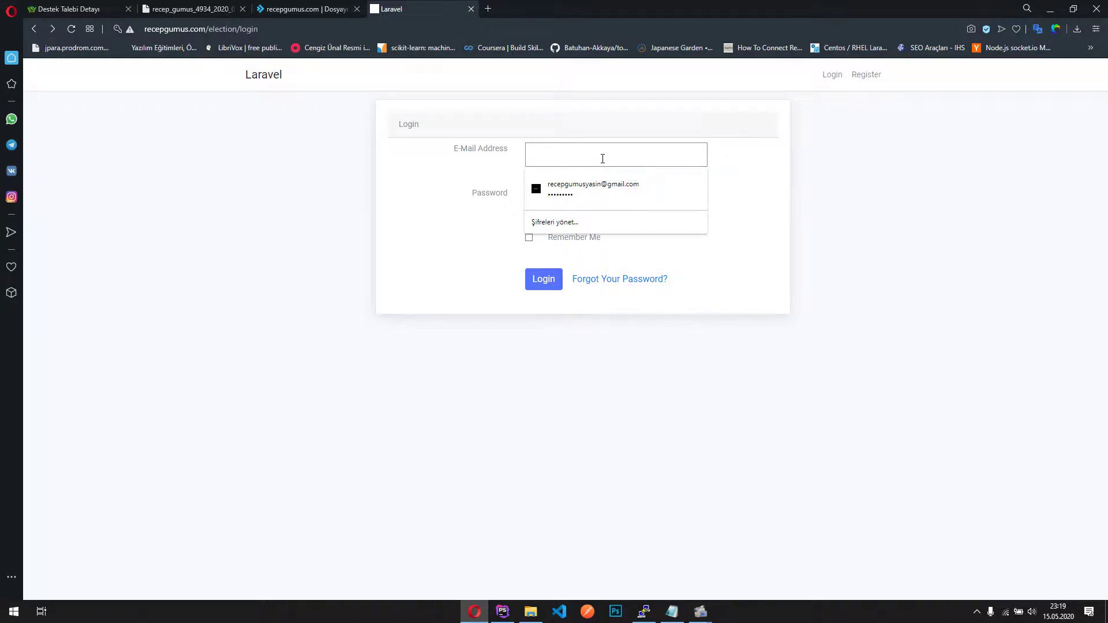
{"action": "type", "text": "voter"}
{"action": "key", "text": "Down"}
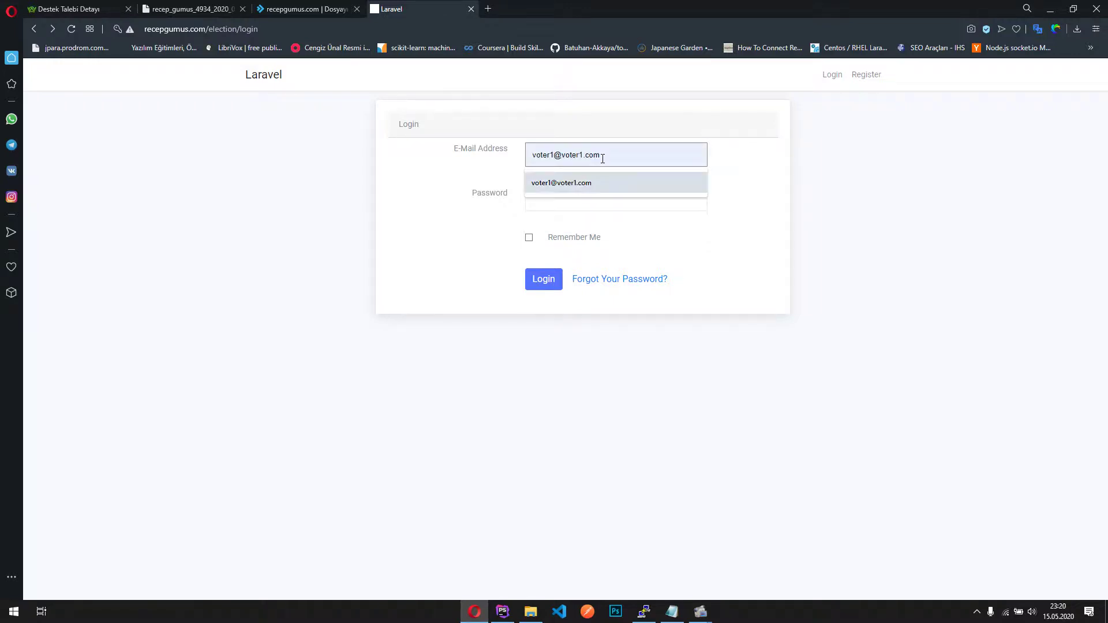
{"action": "key", "text": "Return"}
{"action": "key", "text": "Tab"}
{"action": "type", "text": "123"}
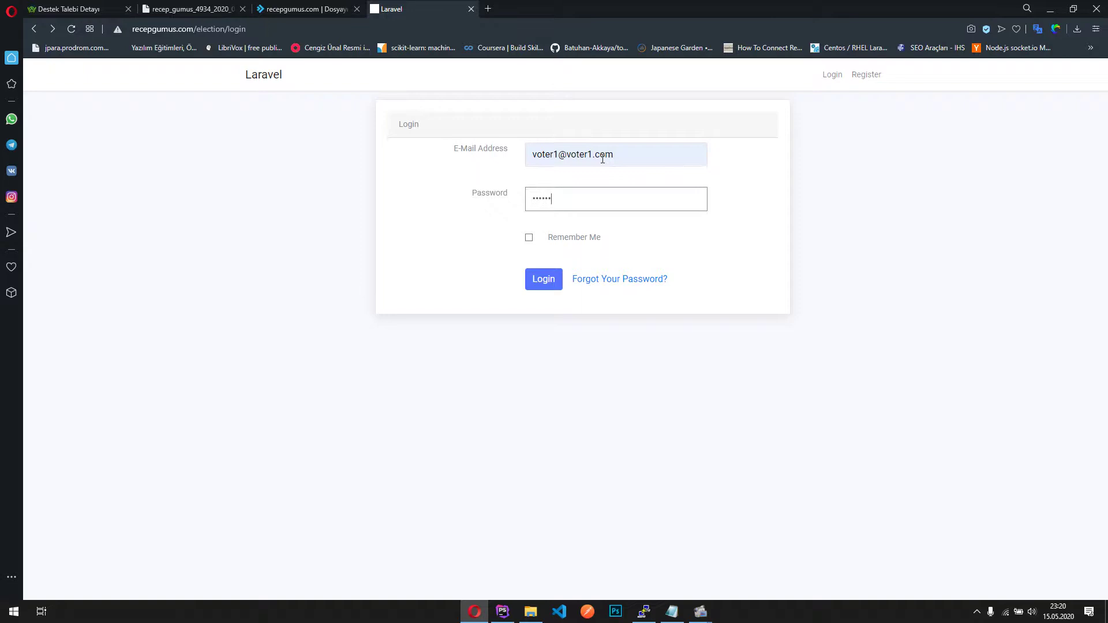
{"action": "key", "text": "Return"}
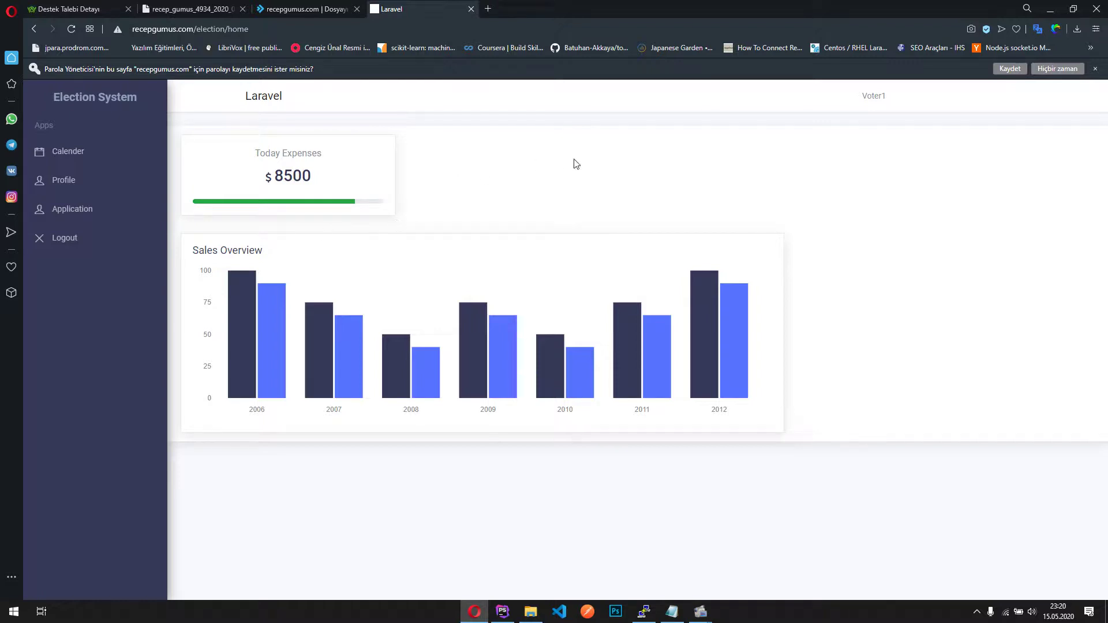
View the voter's Profile and Calender pages, then go back to the election dashboard
{"action": "left_click", "coordinate": [85, 176]}
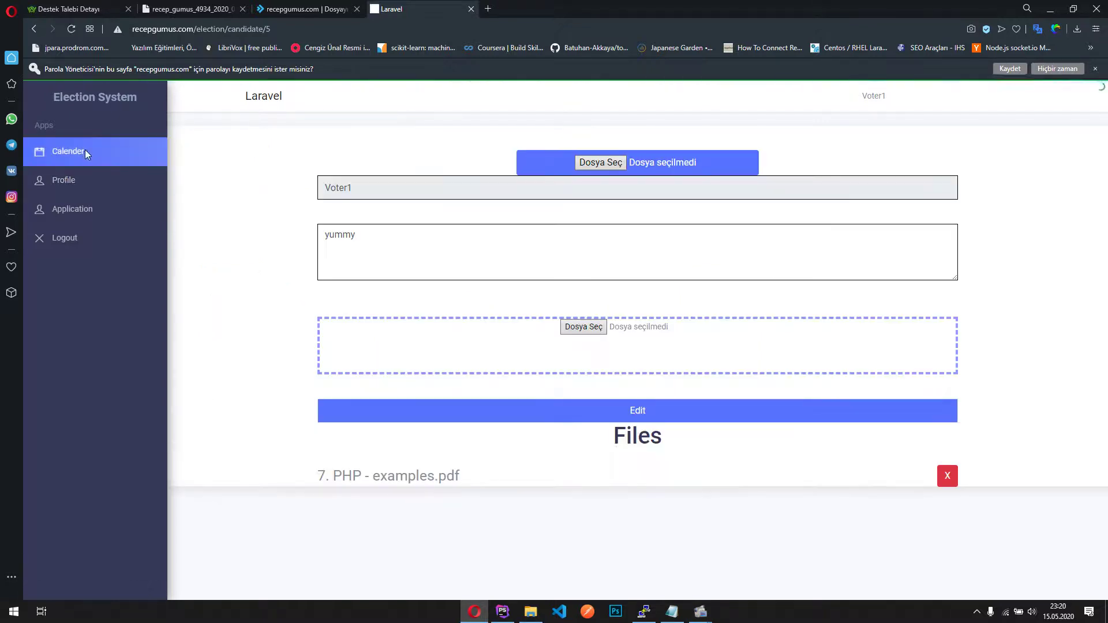
{"action": "left_click", "coordinate": [85, 152]}
{"action": "left_click", "coordinate": [79, 209]}
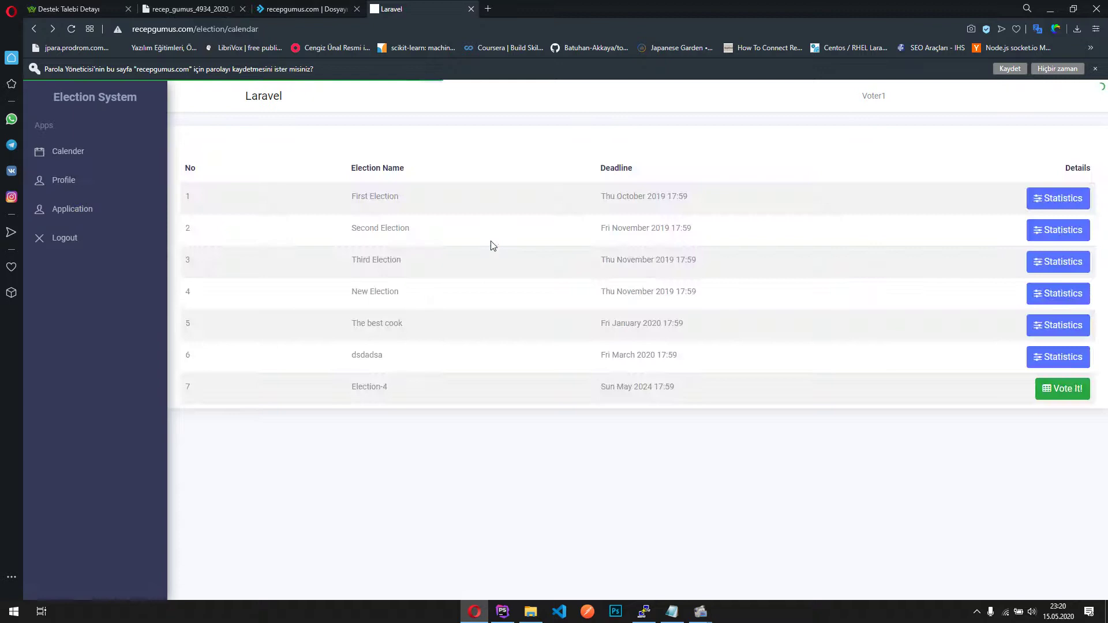
{"action": "key", "text": "alt+Left"}
{"action": "key", "text": "alt+Left"}
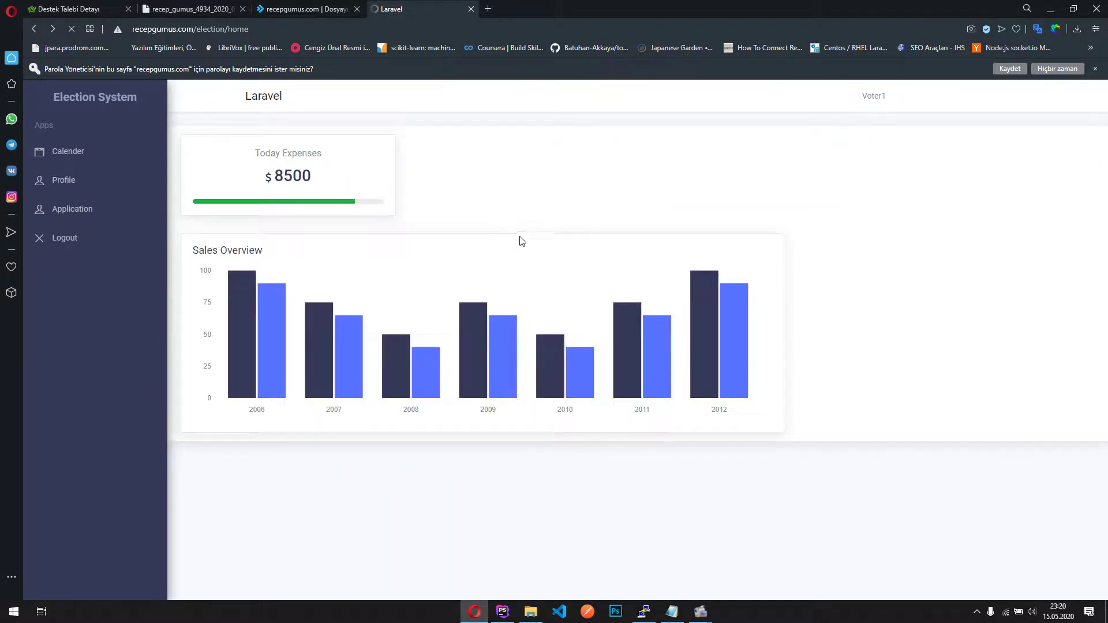
{"action": "key", "text": "alt+Left"}
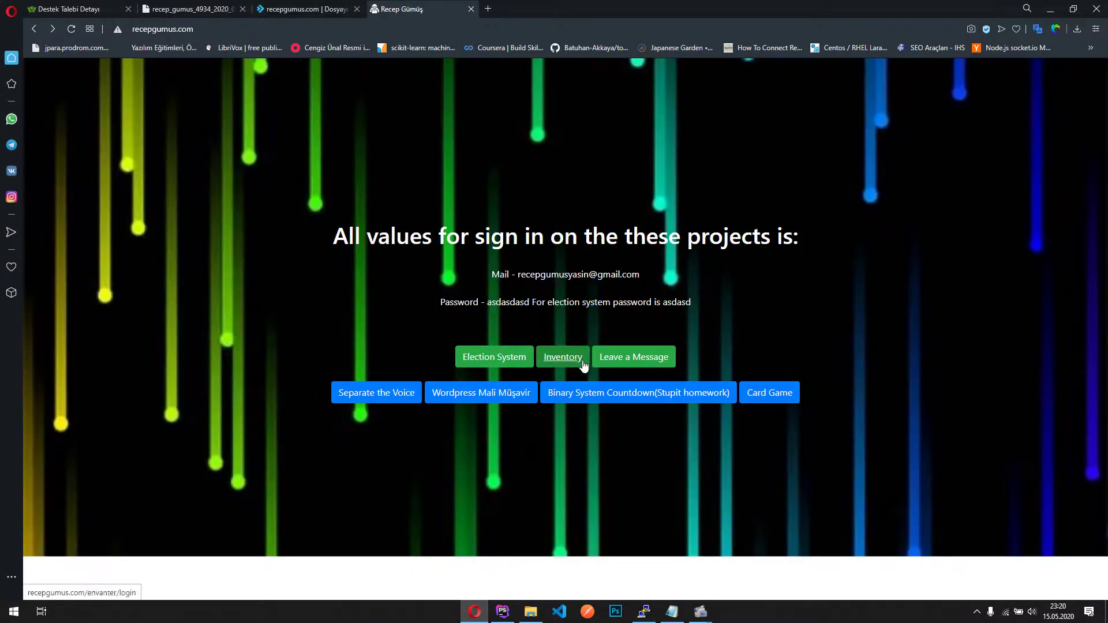
Sign into Inventory with the saved login and retyped password, then show the Envanter package list
{"action": "left_click", "coordinate": [564, 360]}
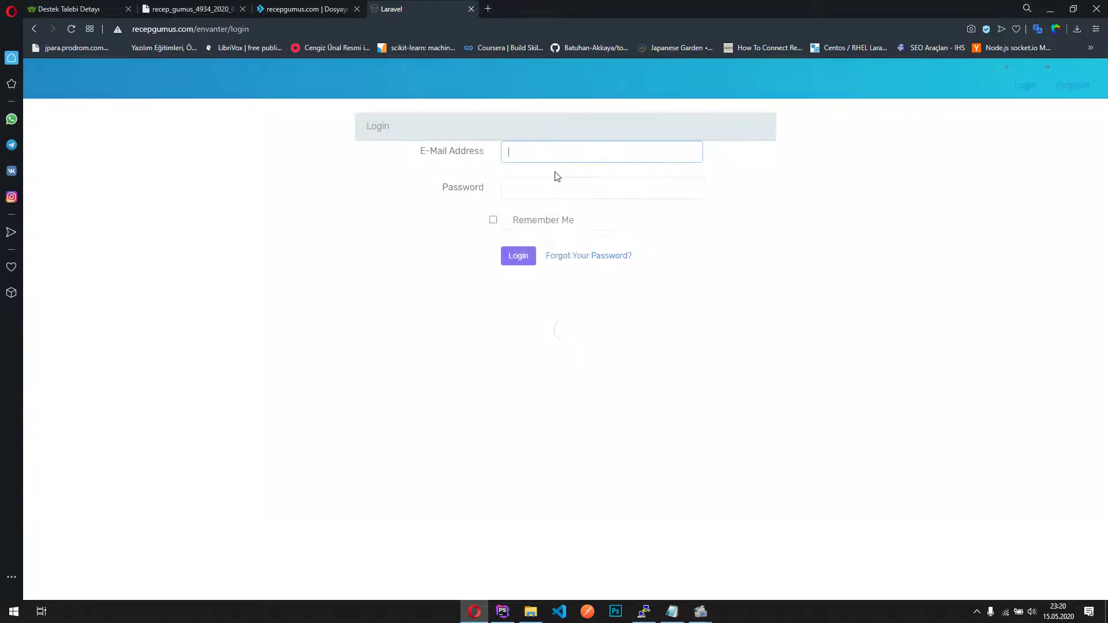
{"action": "left_click", "coordinate": [570, 155]}
{"action": "left_click", "coordinate": [566, 181]}
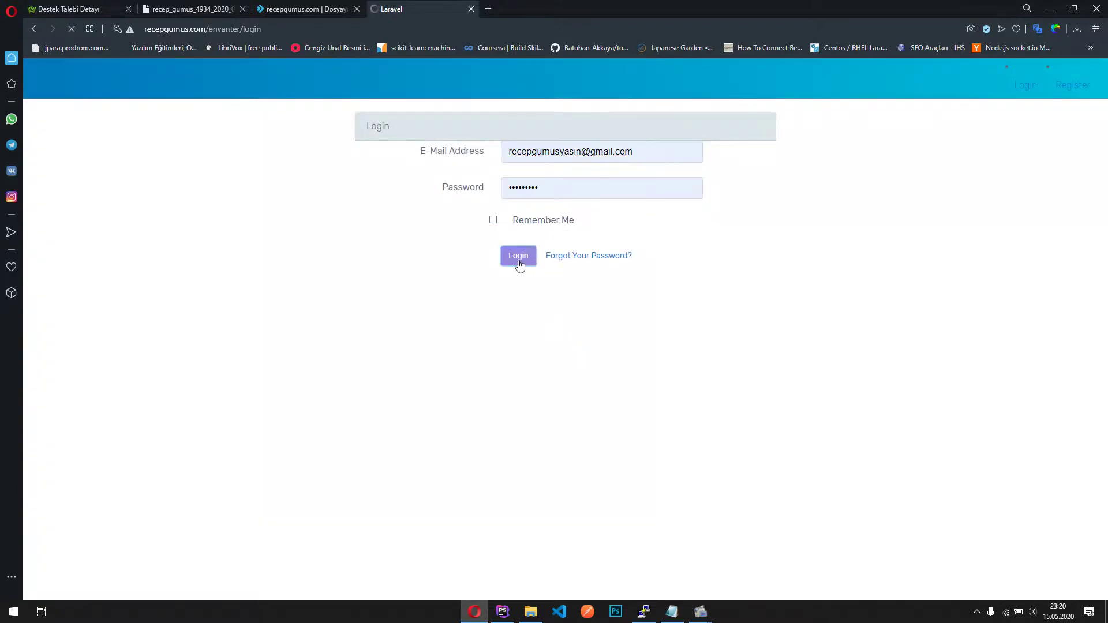
{"action": "left_click", "coordinate": [528, 204]}
{"action": "type", "text": "•••"}
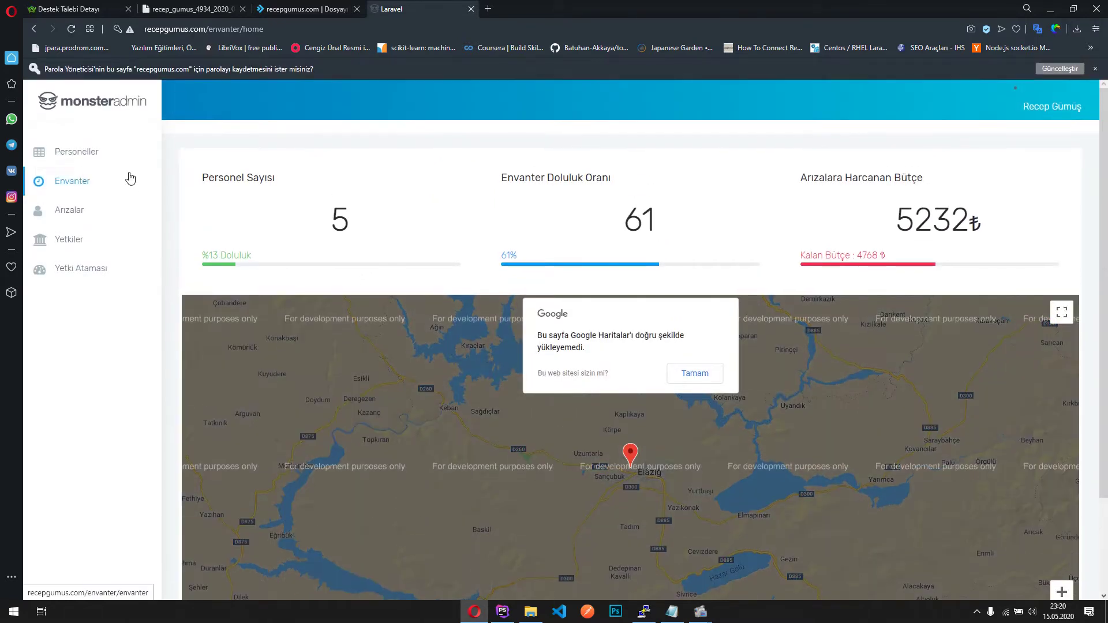
{"action": "left_click", "coordinate": [129, 175]}
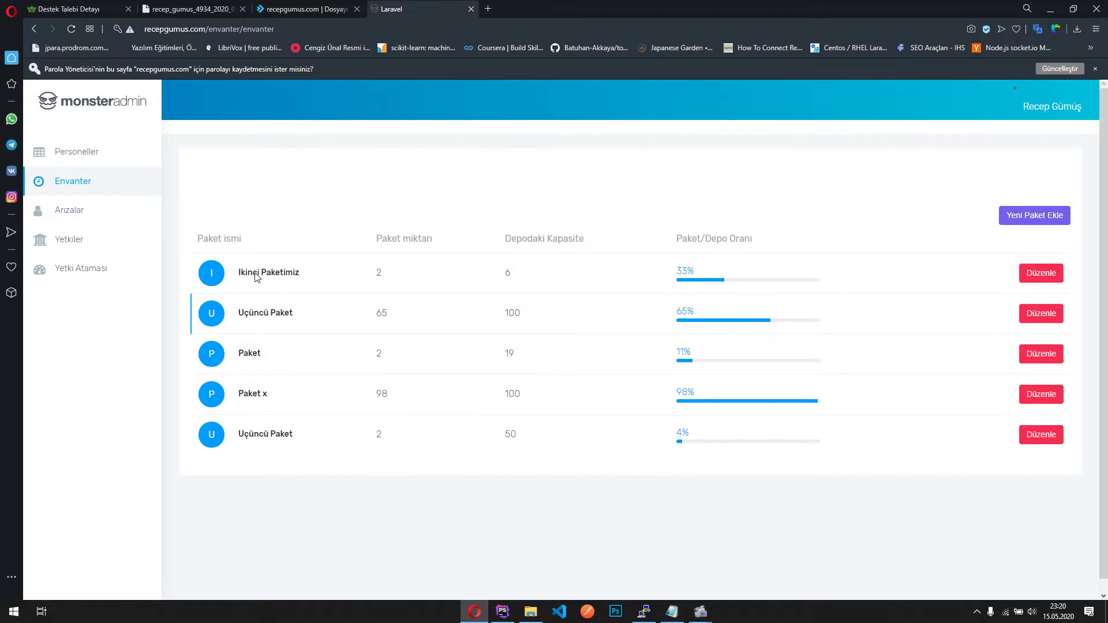